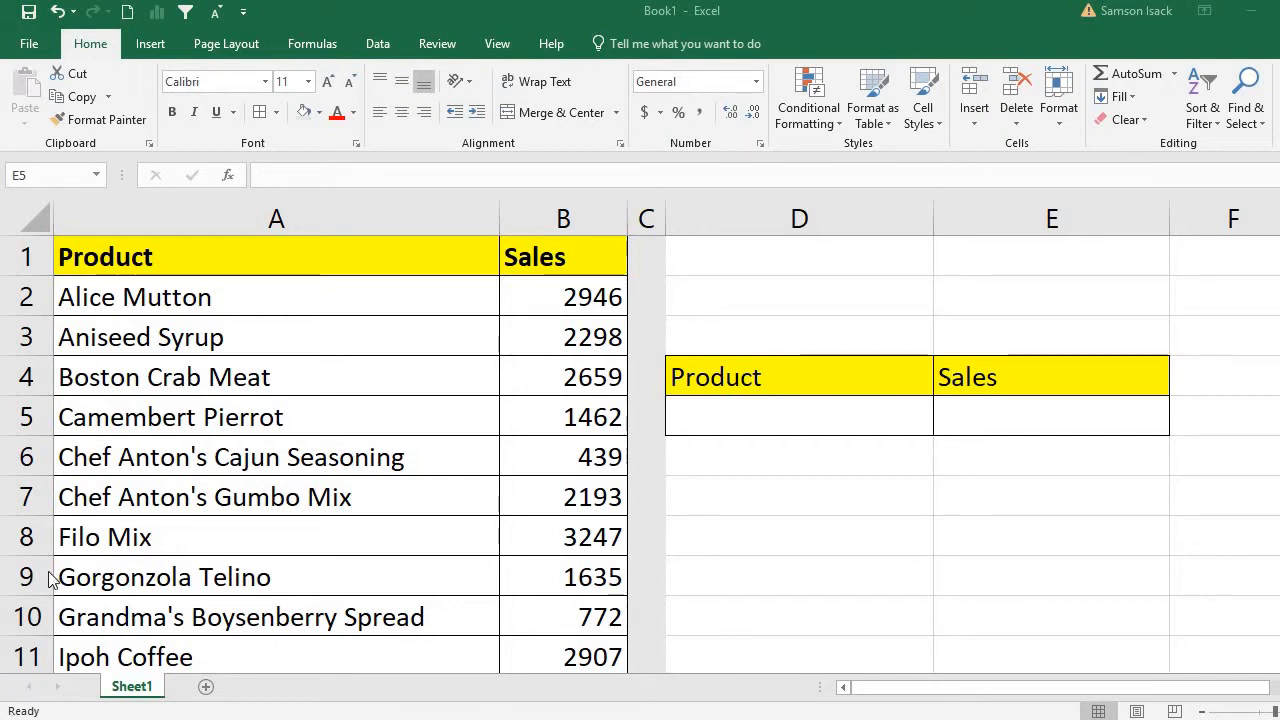
# Examine the Product and Sales list from its headers to its last row, and the empty lookup cells D5 and E5.
pyautogui.click(247, 263)
pyautogui.click(584, 268)
pyautogui.click(406, 259)
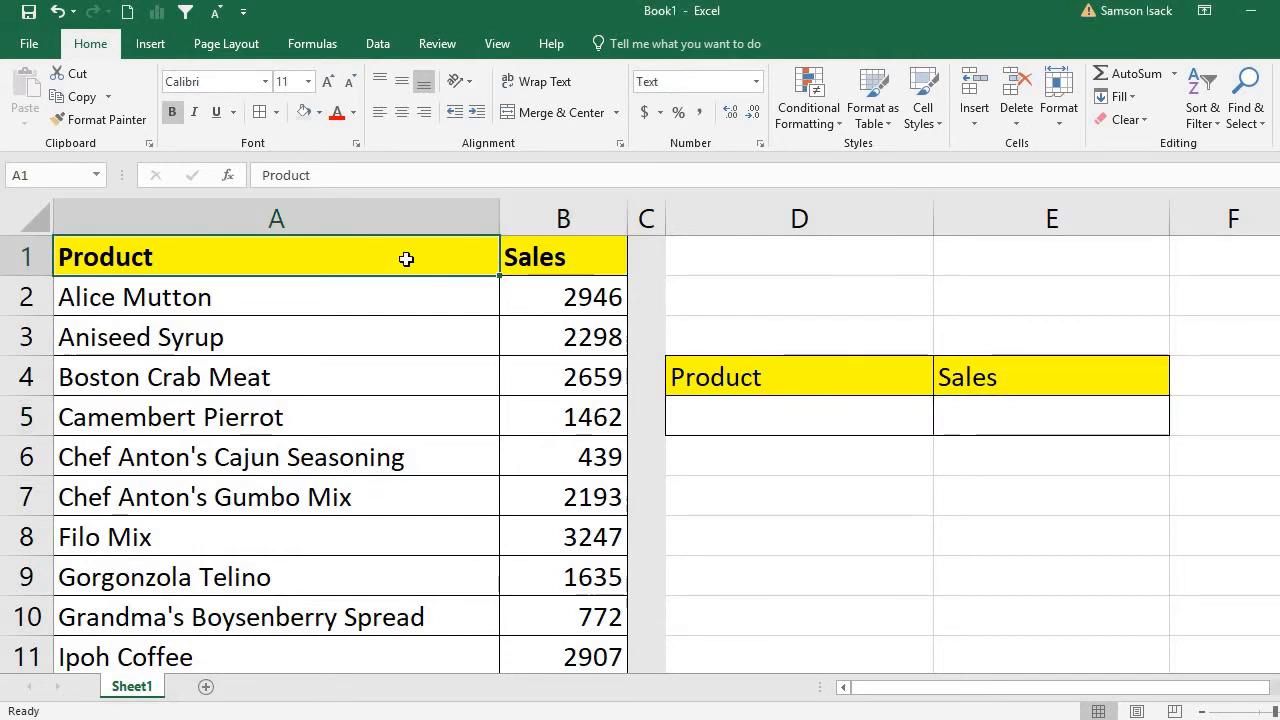
pyautogui.hotkey('ctrl', 'Down')
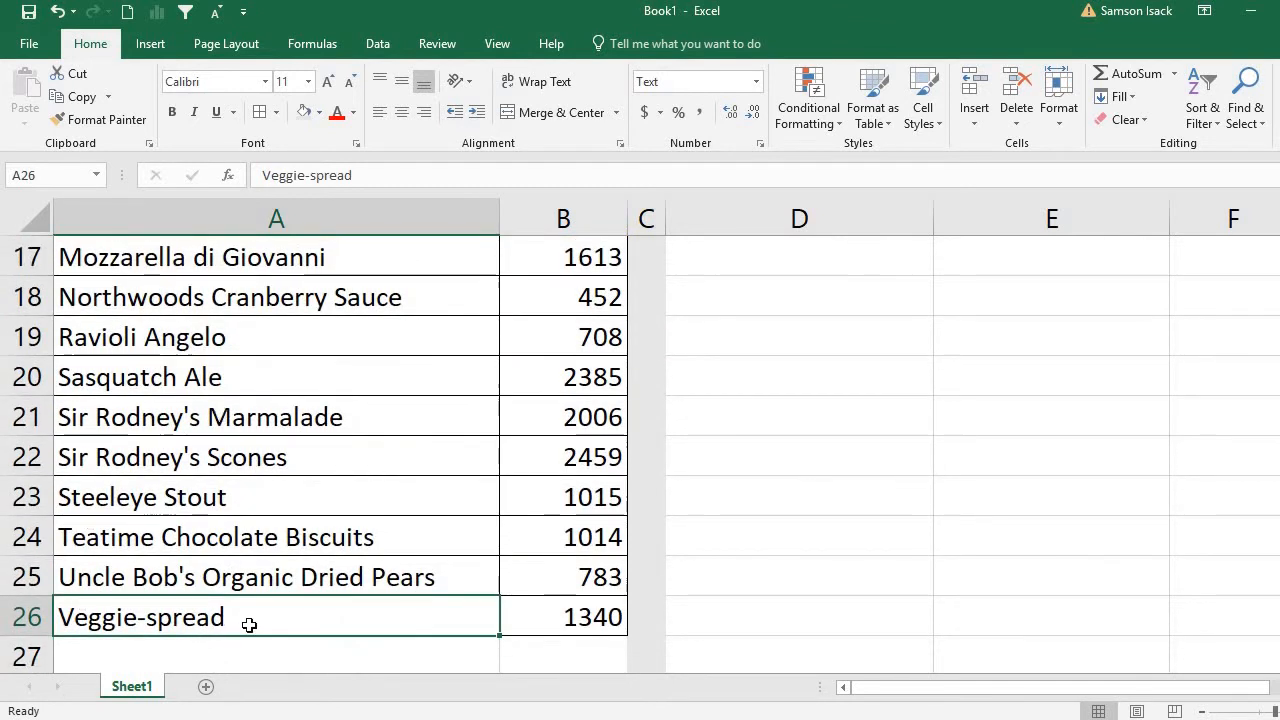
pyautogui.click(568, 614)
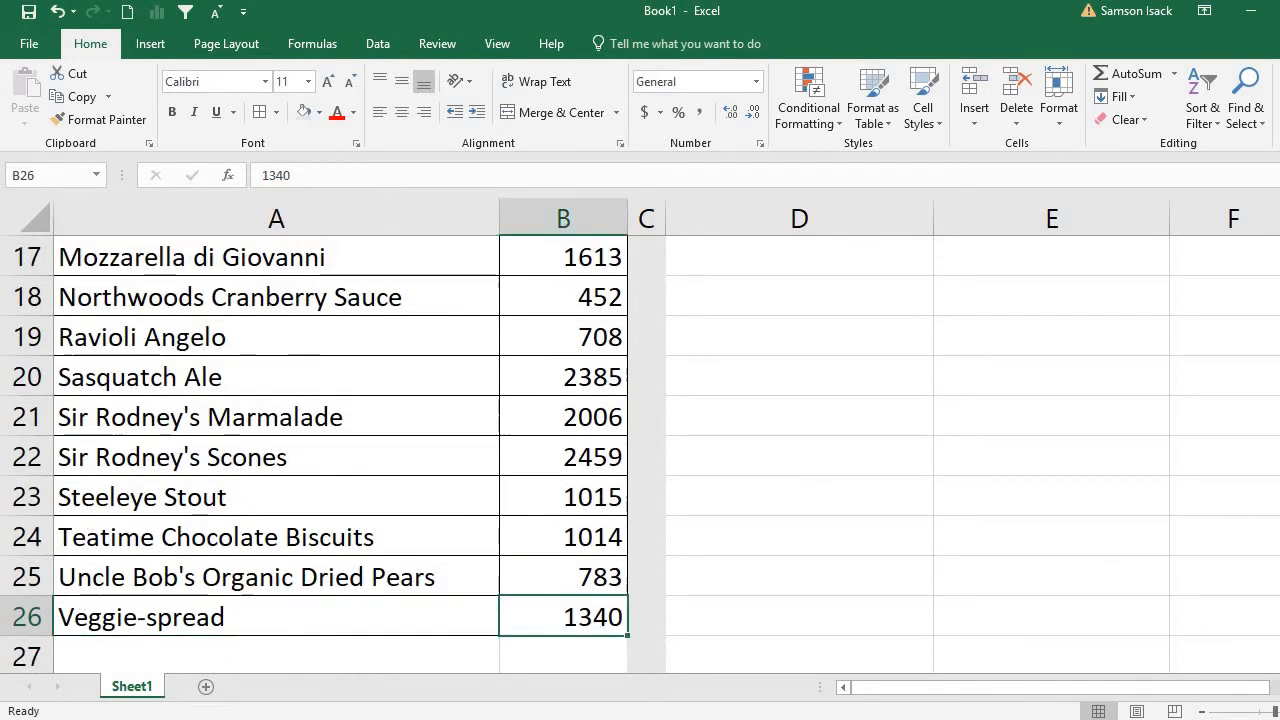
pyautogui.scroll(5, 674, 563)
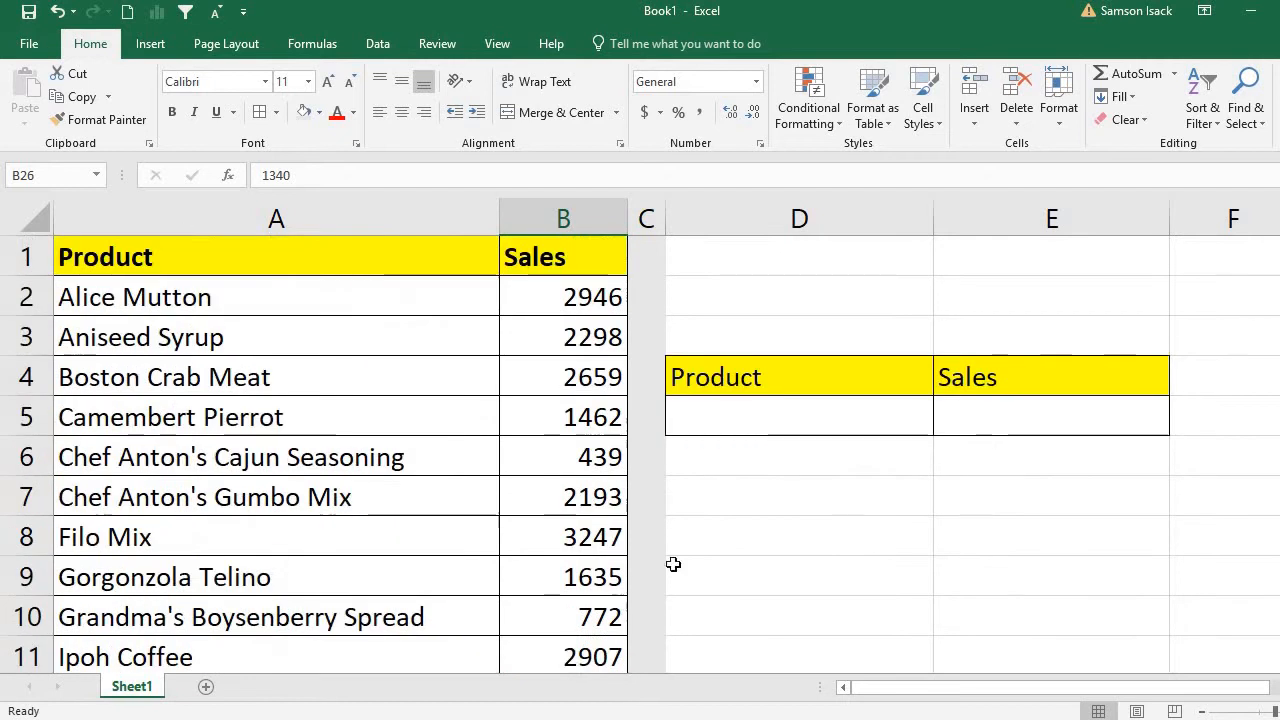
pyautogui.click(805, 420)
pyautogui.click(1018, 418)
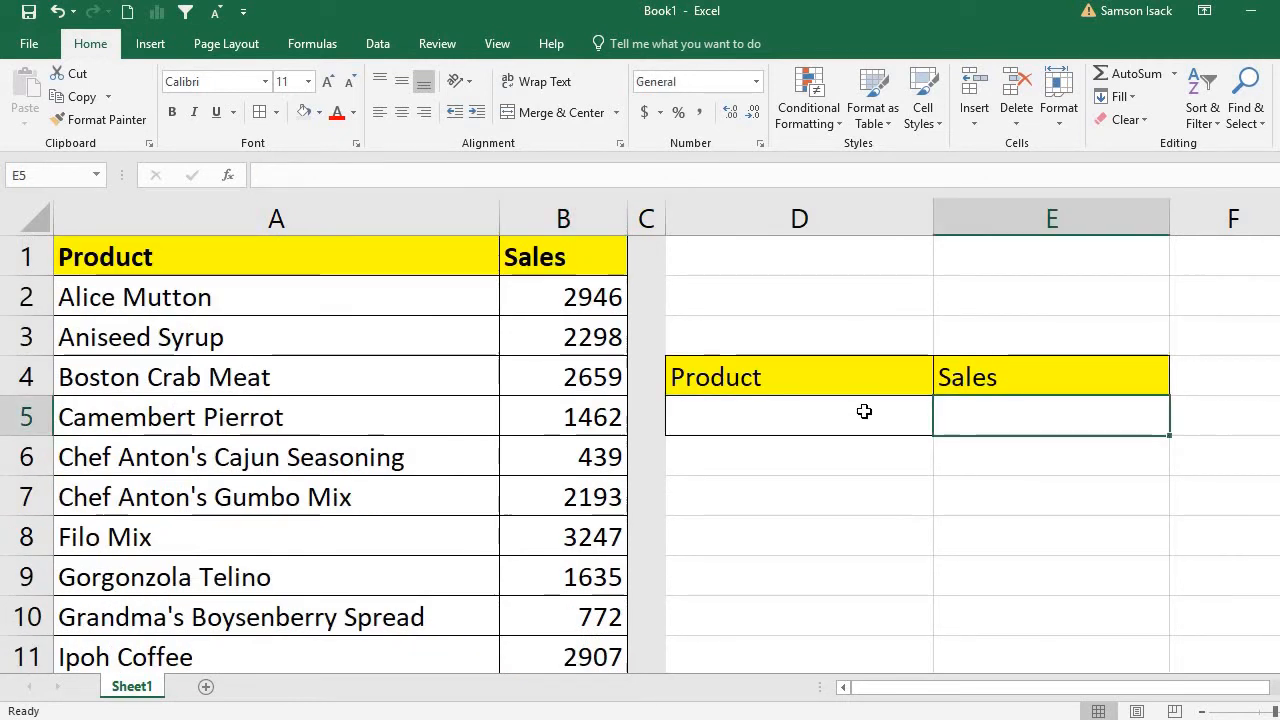
pyautogui.click(864, 411)
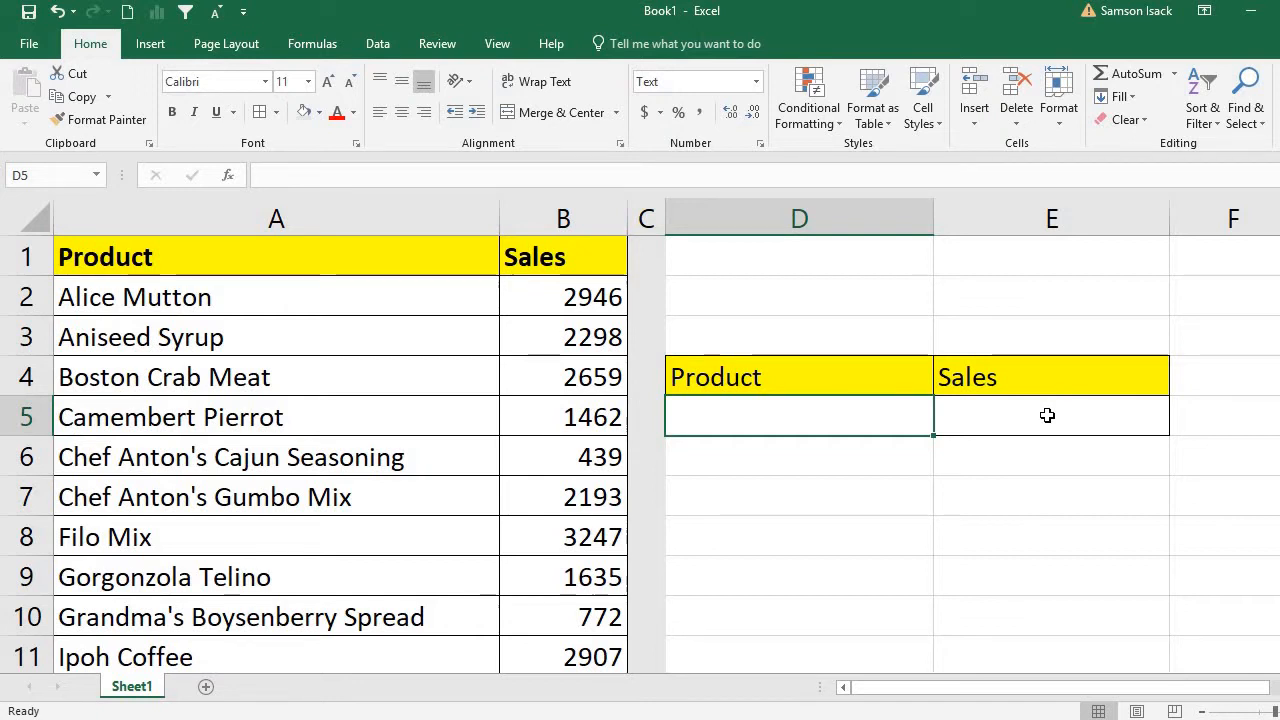
# Copy the product name Alice Mutton from A2 into the Product lookup cell D5.
pyautogui.click(195, 299)
pyautogui.rightClick(197, 305)
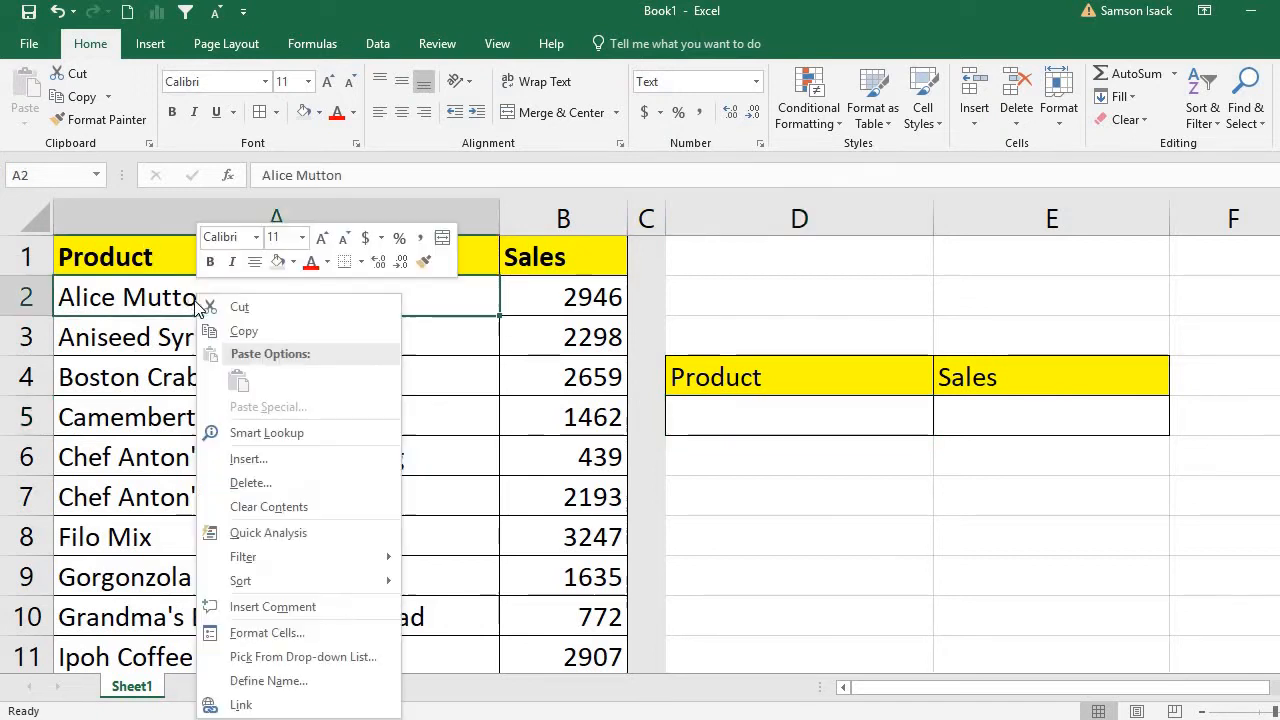
pyautogui.click(244, 331)
pyautogui.rightClick(787, 415)
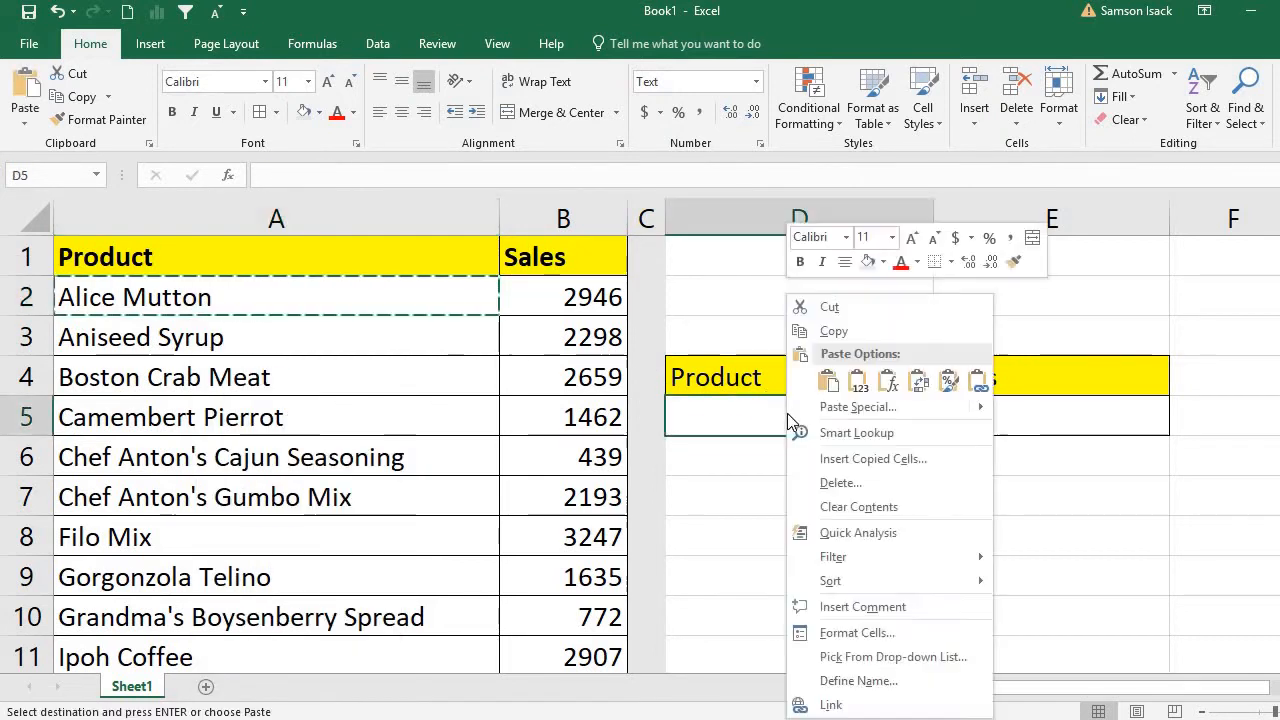
pyautogui.click(858, 380)
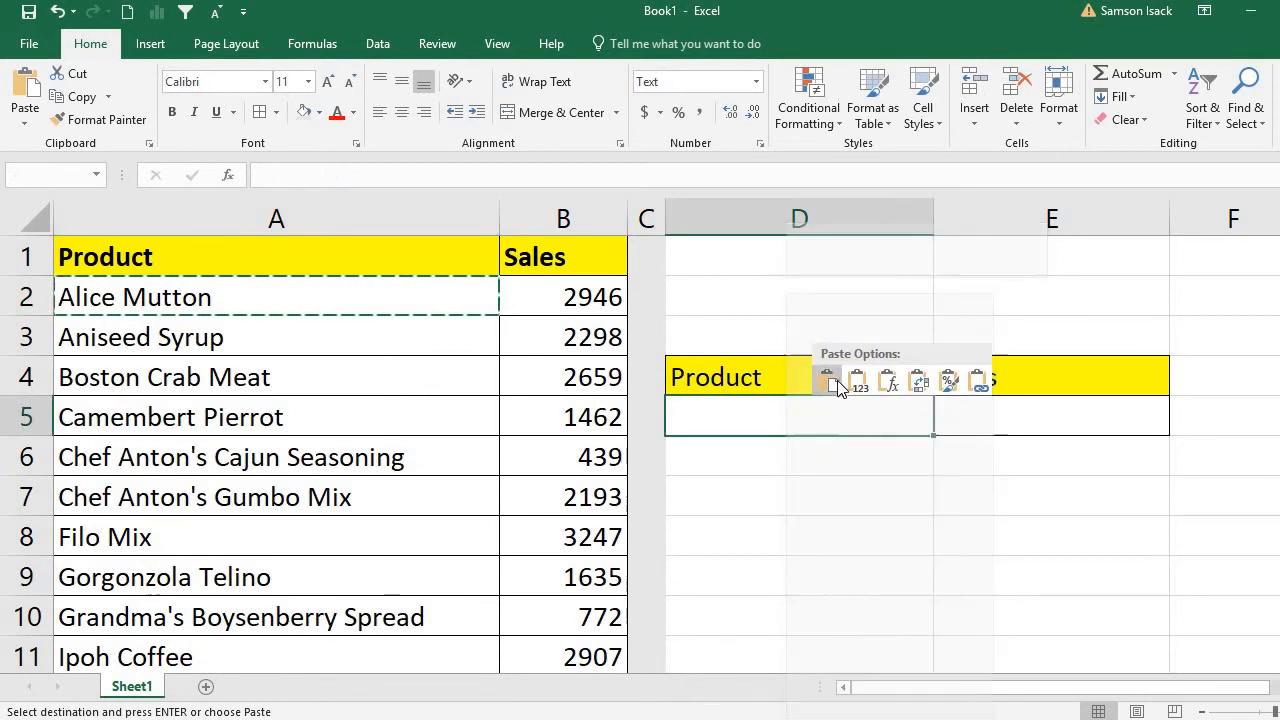
# Start a VLOOKUP formula in the Sales lookup cell E5.
pyautogui.click(991, 418)
pyautogui.write('=')
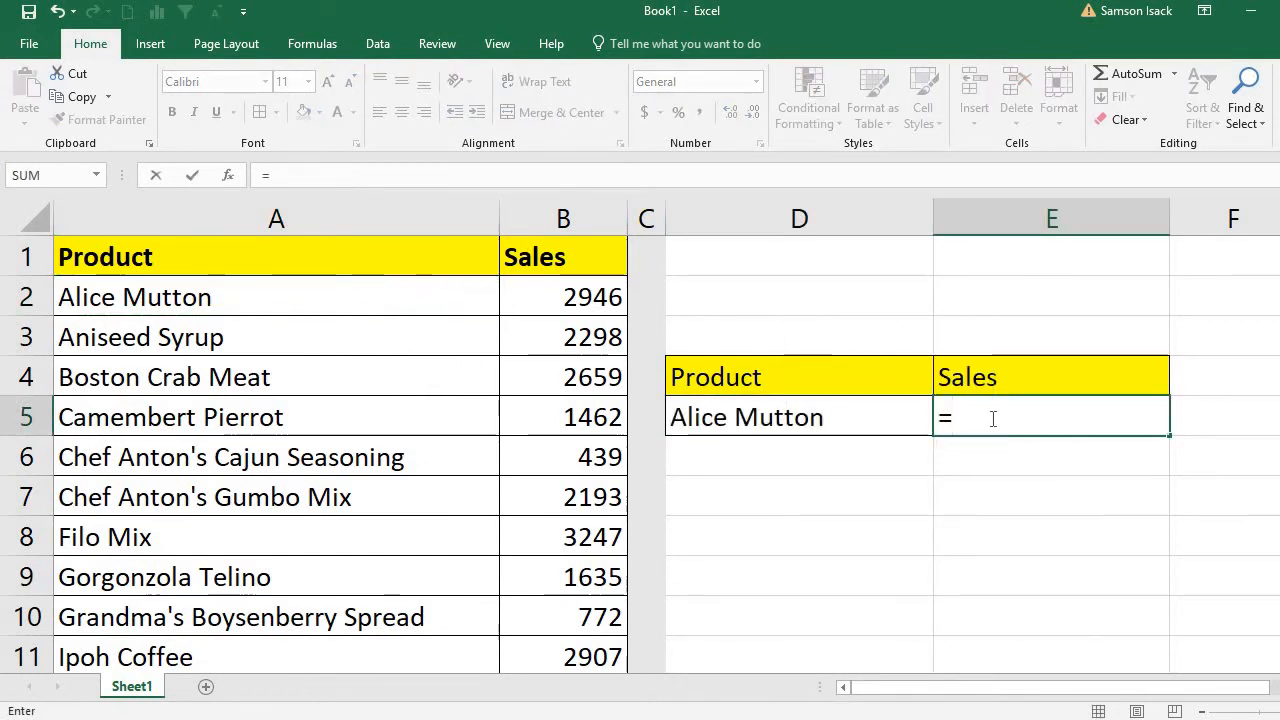
pyautogui.write('VLOO')
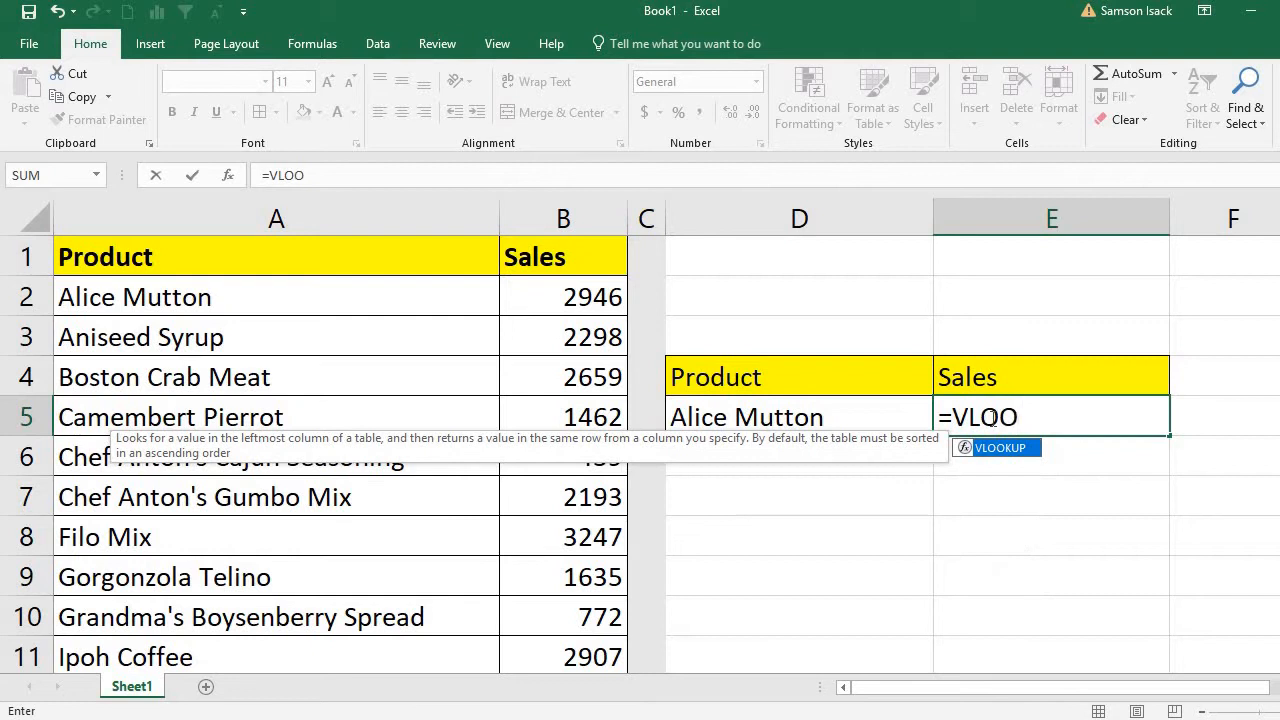
pyautogui.write('KUP(')
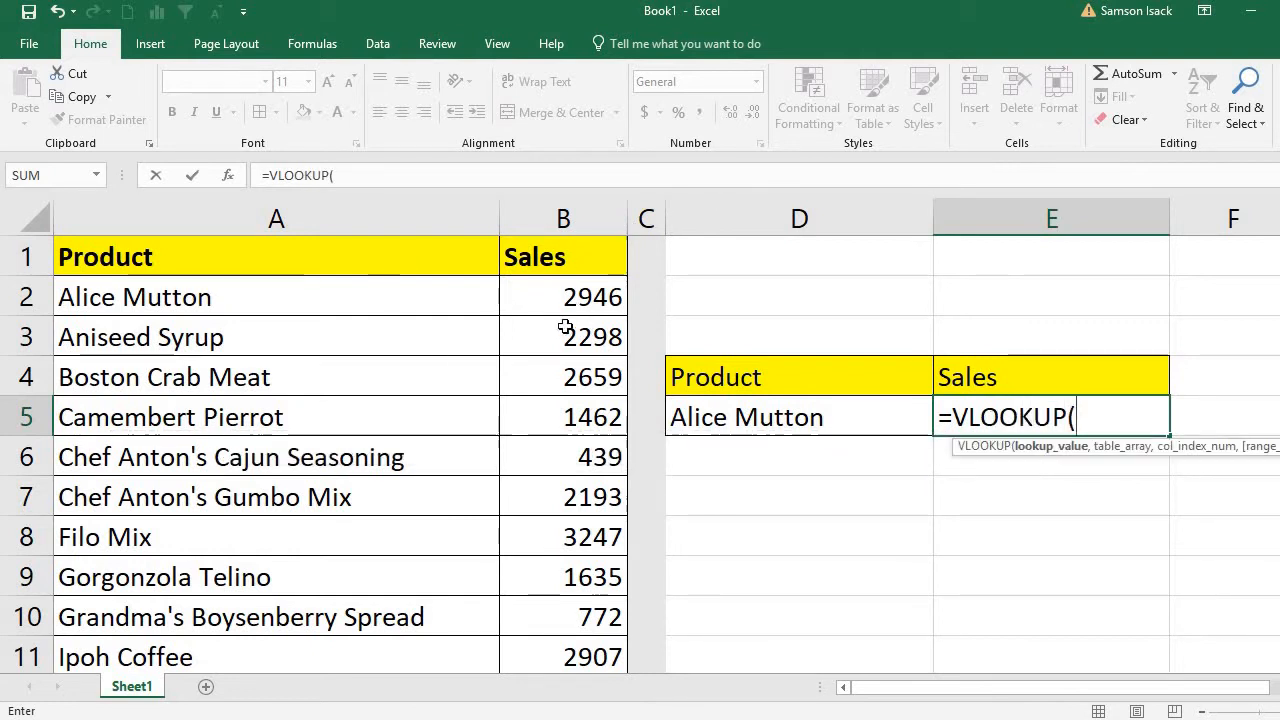
pyautogui.moveTo(385, 296); pyautogui.dragTo(548, 300)
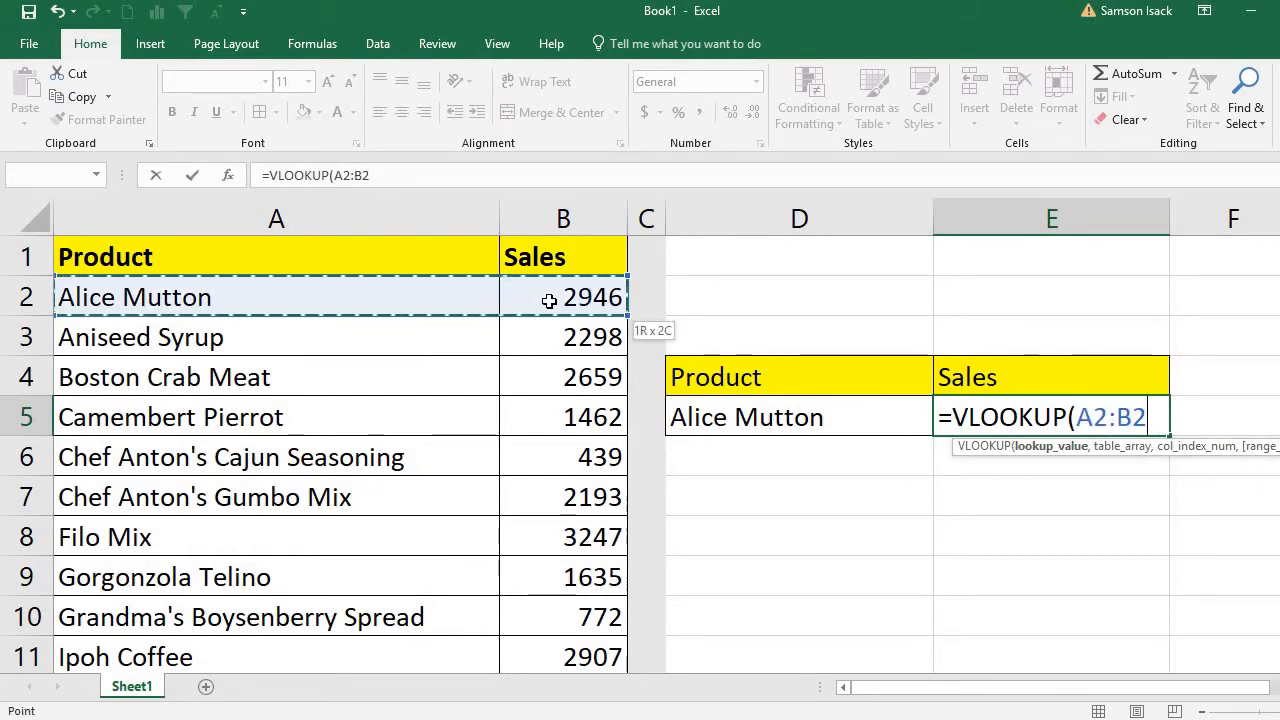
pyautogui.moveTo(549, 301); pyautogui.dragTo(552, 300)
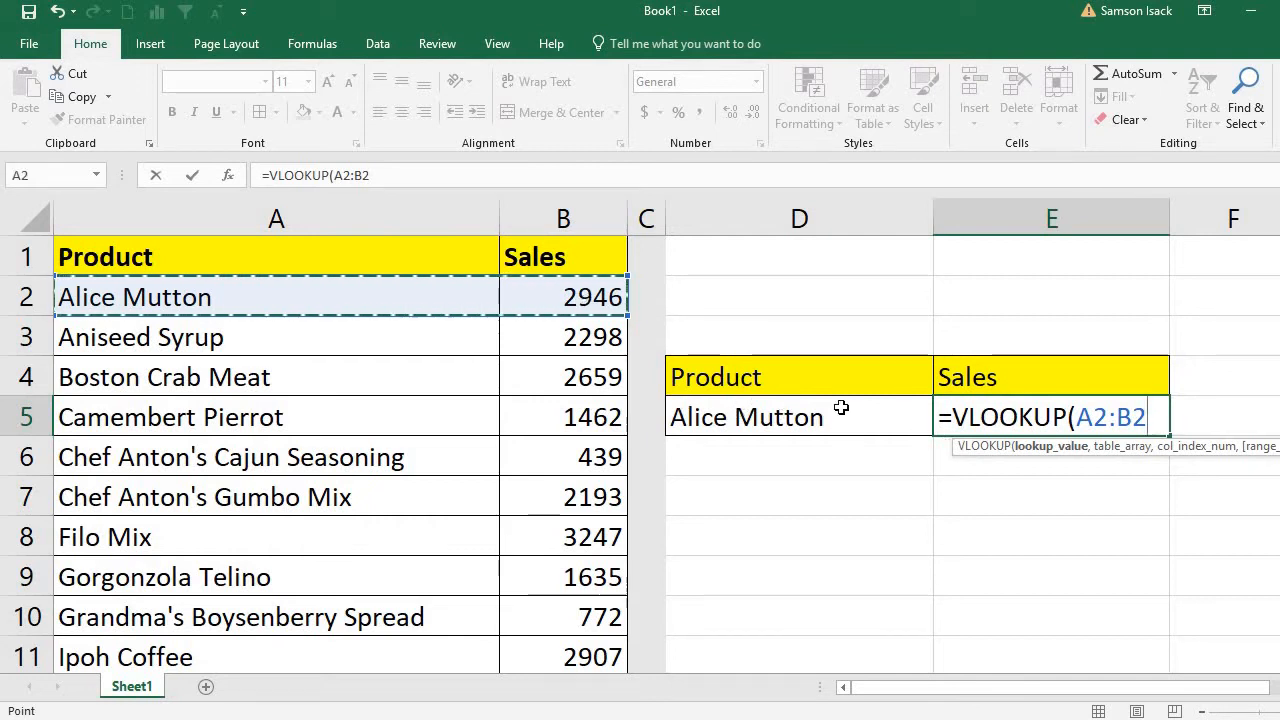
pyautogui.press('BackSpace')
pyautogui.press('BackSpace')
pyautogui.press('BackSpace')
pyautogui.press('BackSpace')
pyautogui.press('BackSpace')
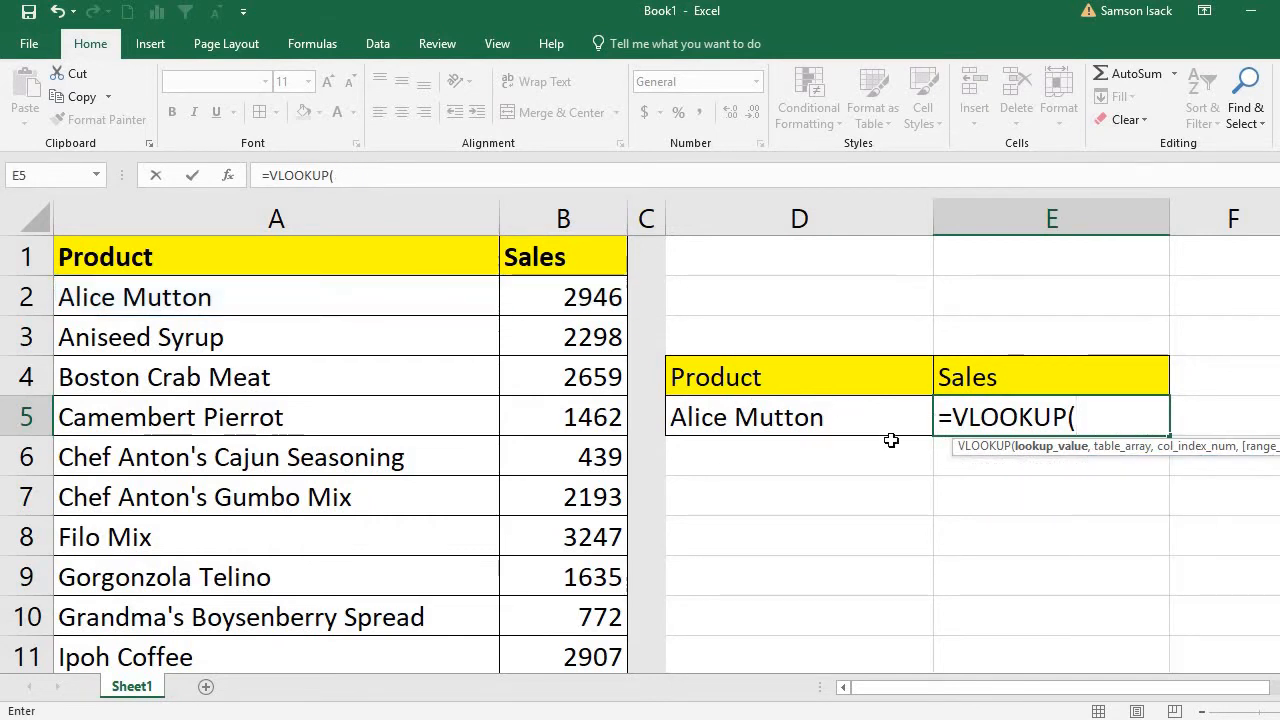
# Give the VLOOKUP formula D5 as its lookup value and the range A2:B26 as its table array.
pyautogui.click(895, 417)
pyautogui.write(',')
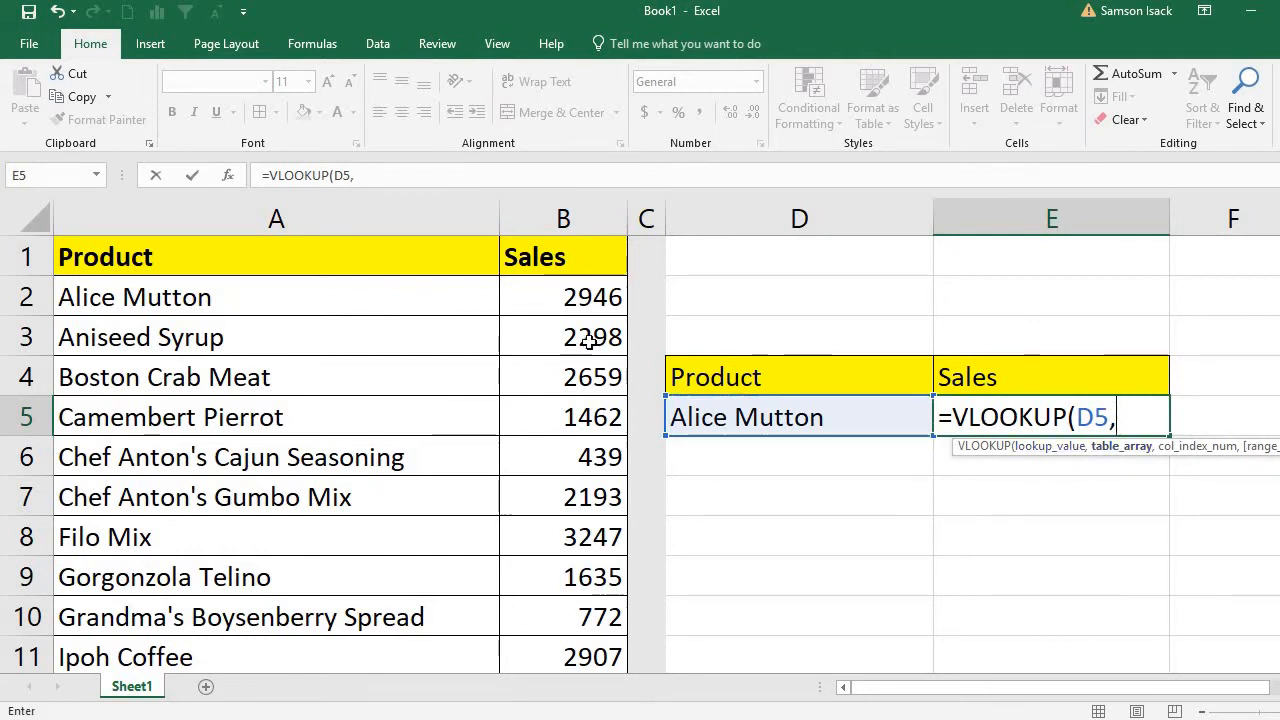
pyautogui.moveTo(493, 300); pyautogui.dragTo(562, 306)
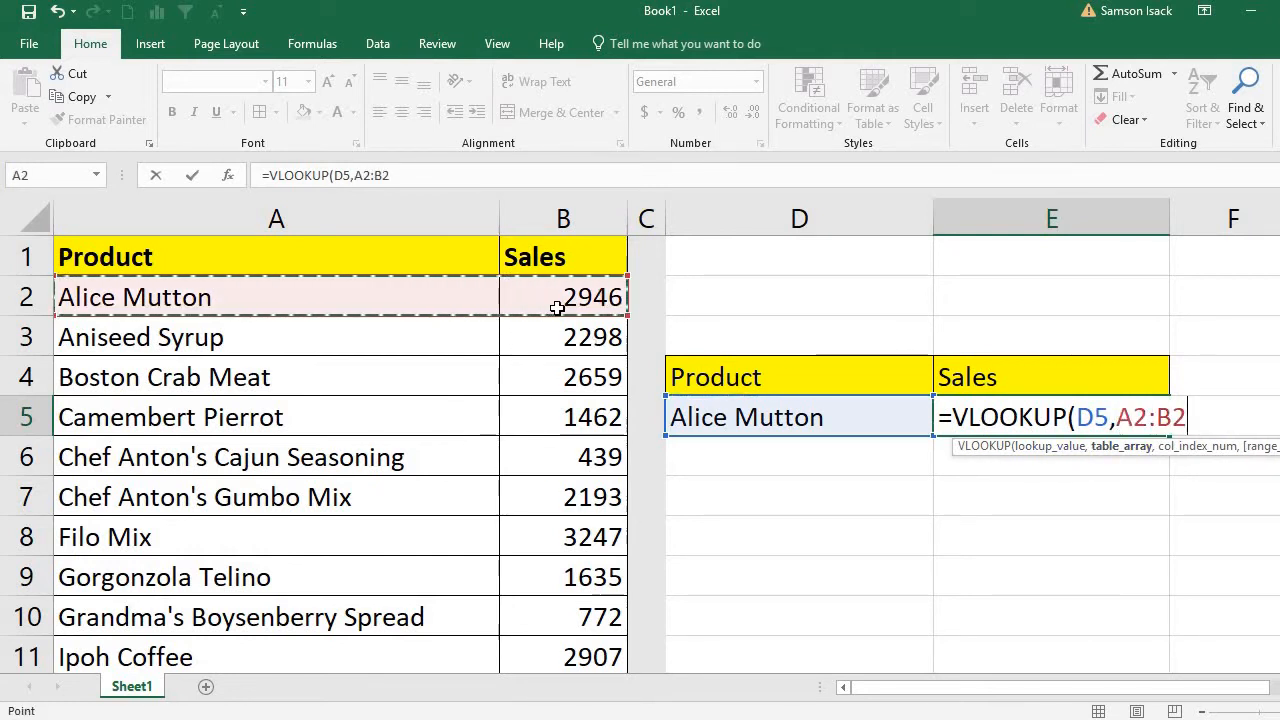
pyautogui.hotkey('ctrl', 'shift', 'Down')
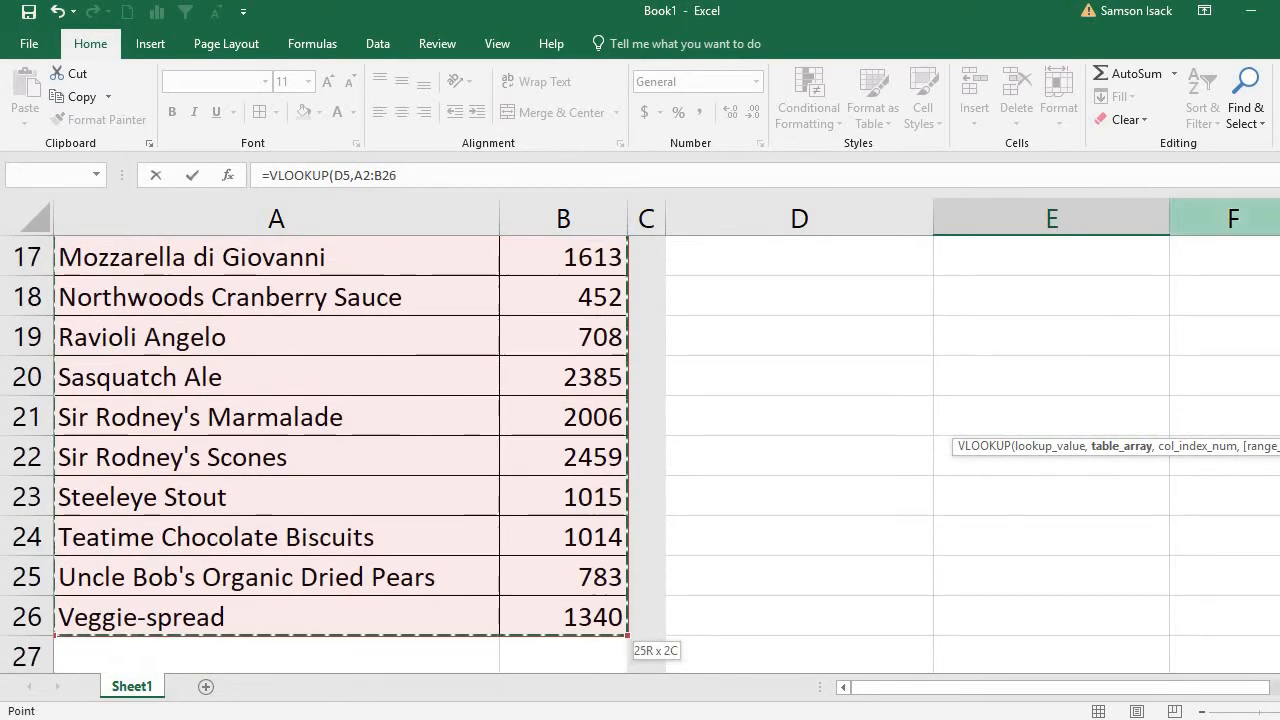
pyautogui.scroll(6, 640, 455)
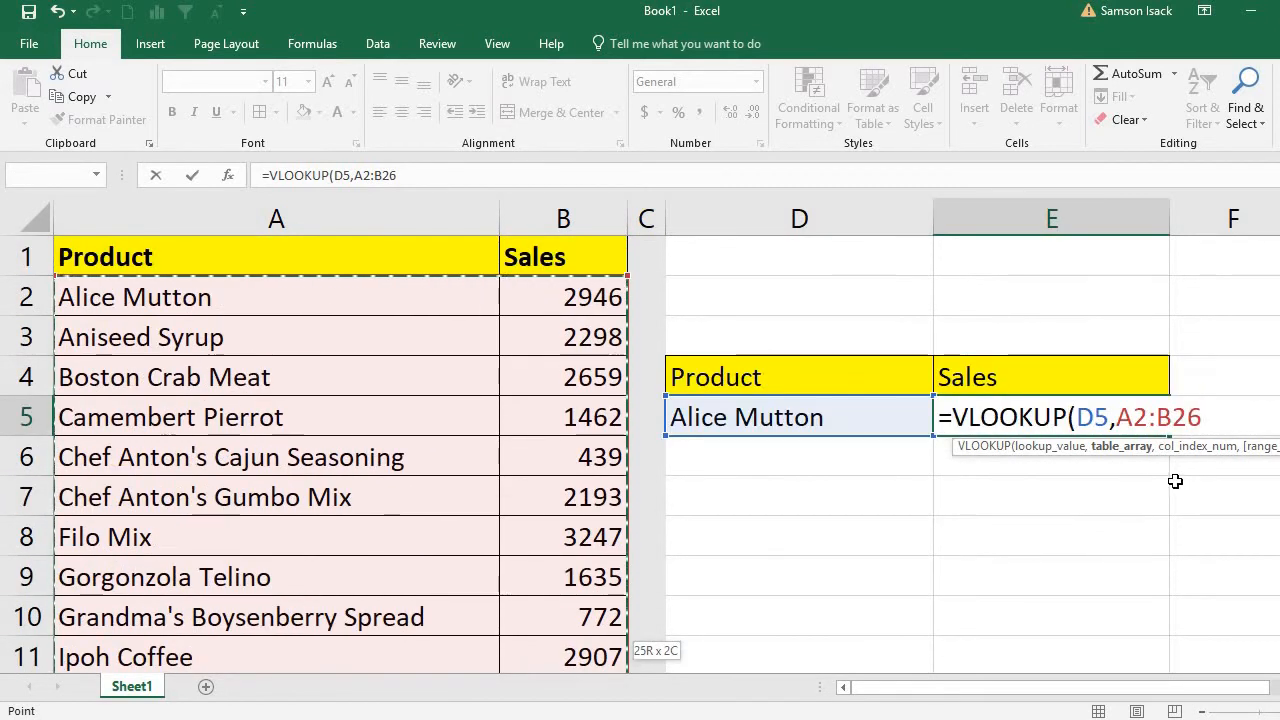
pyautogui.write(',')
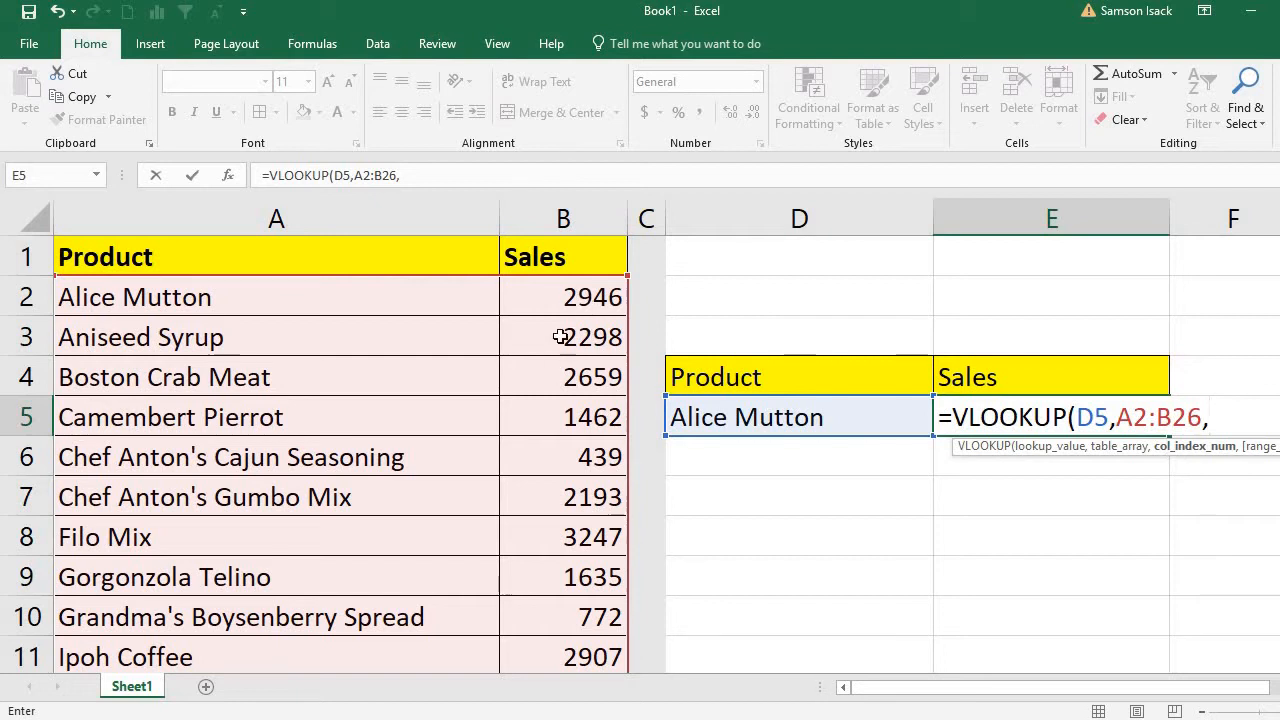
# Complete the VLOOKUP in E5 with column index 2 and FALSE for an exact match, and review the formula.
pyautogui.write('2')
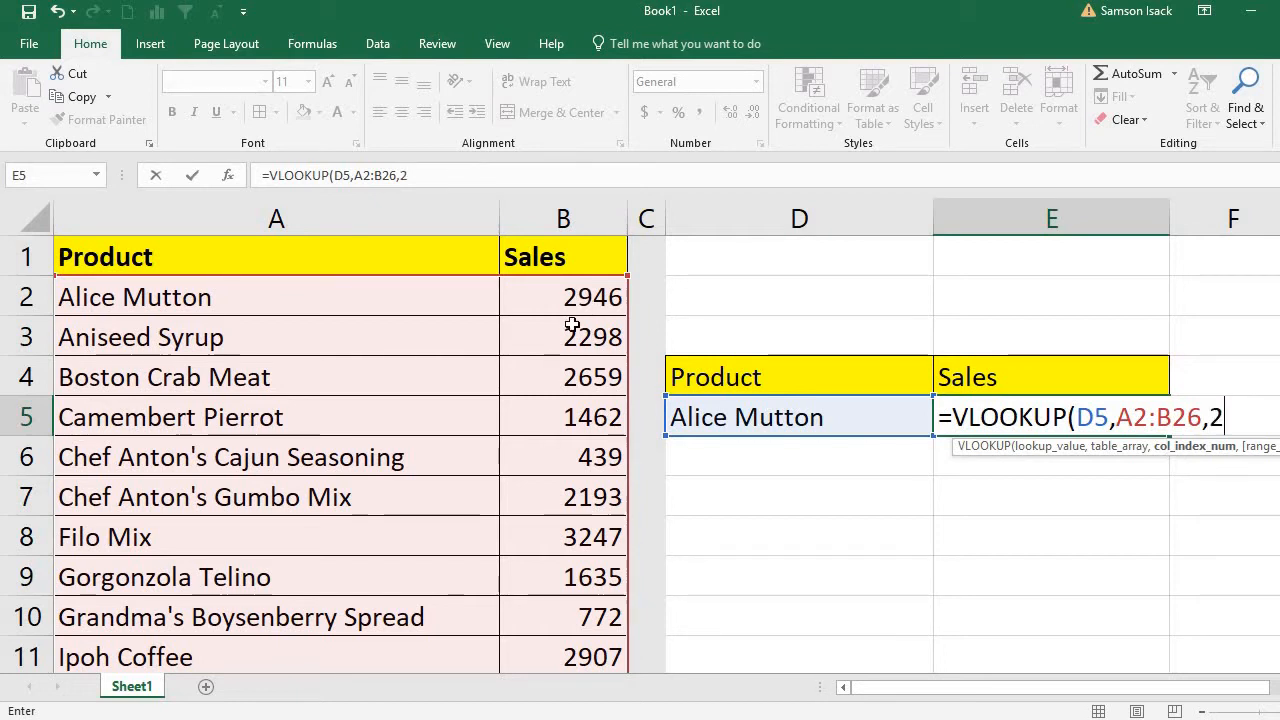
pyautogui.write(',')
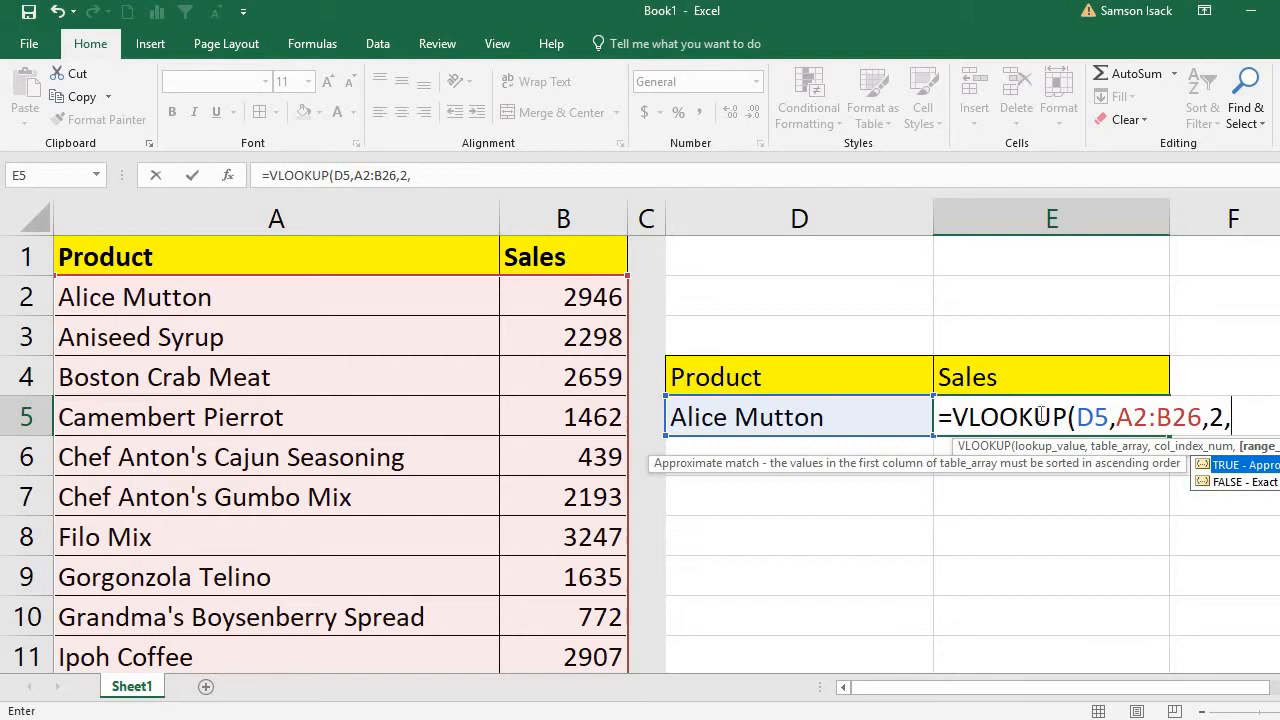
pyautogui.click(1256, 488)
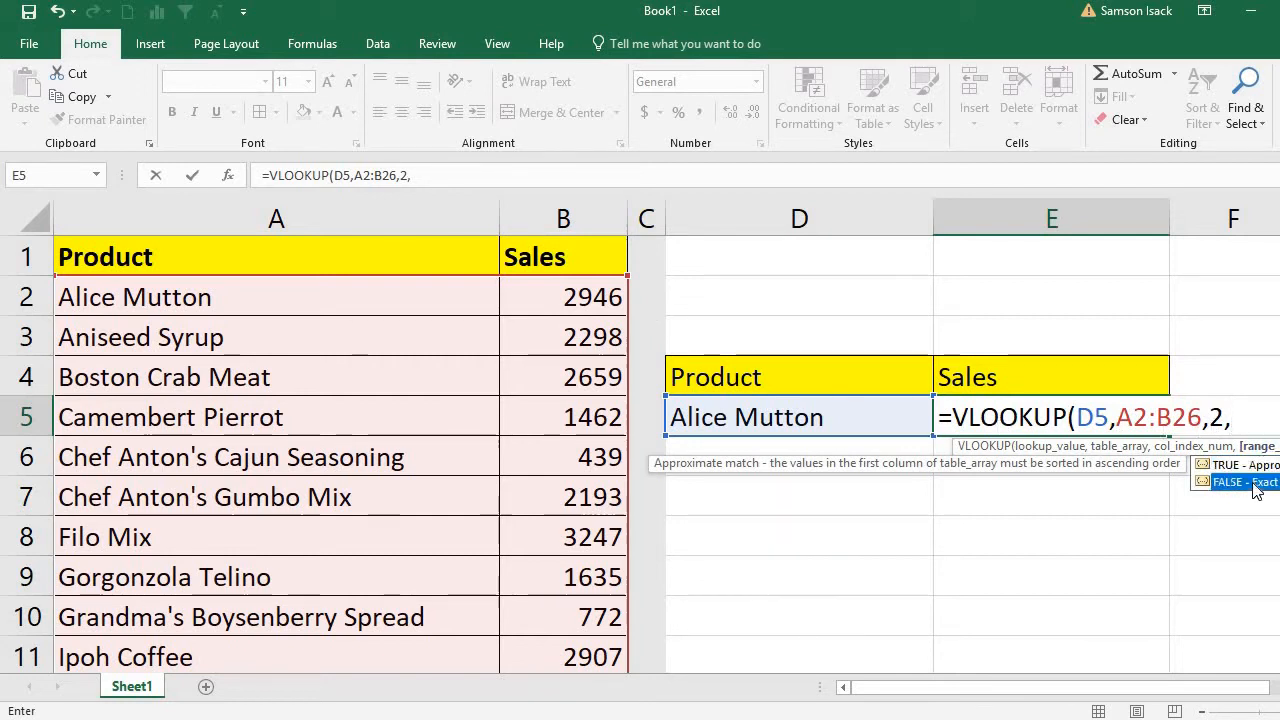
pyautogui.doubleClick(1256, 484)
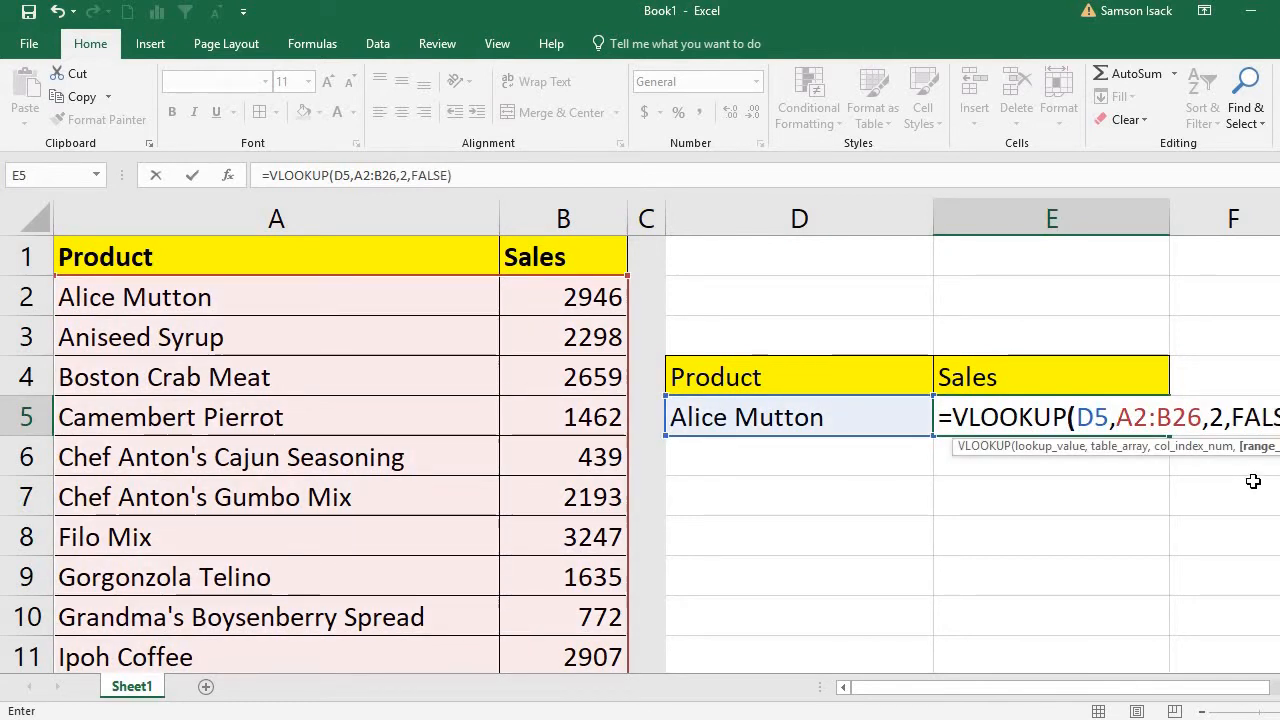
pyautogui.press('Return')
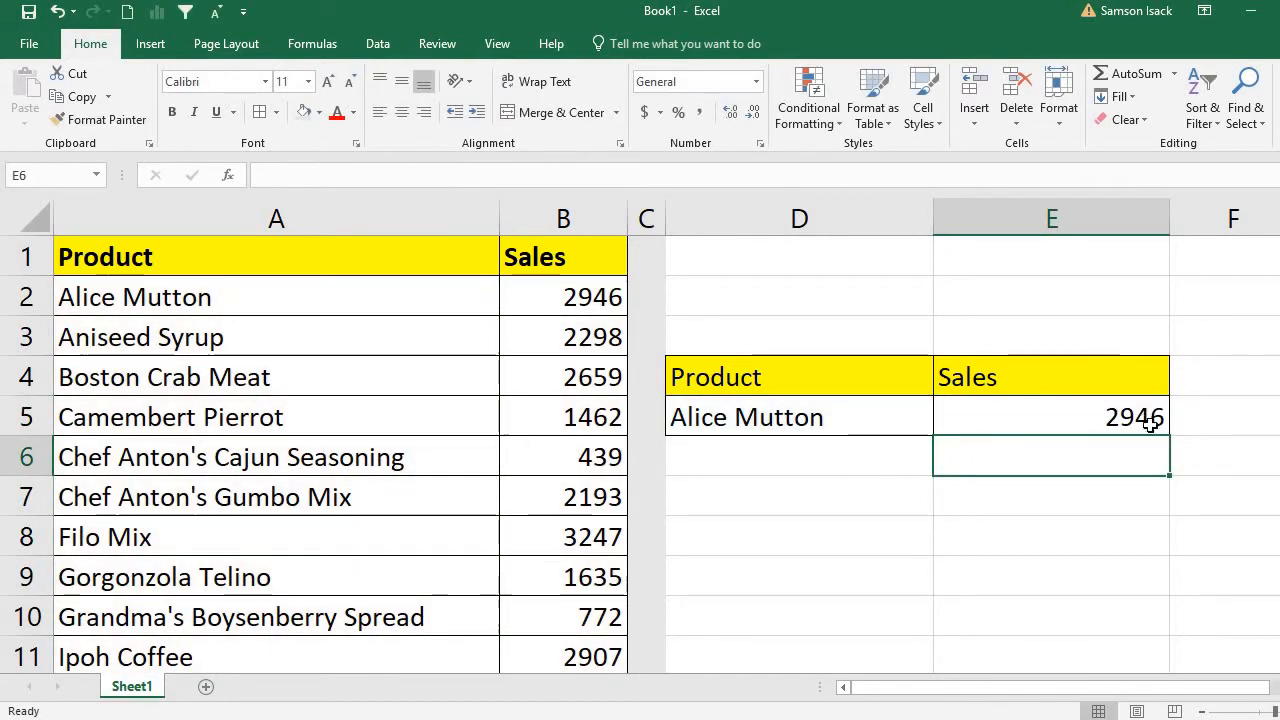
pyautogui.click(1063, 420)
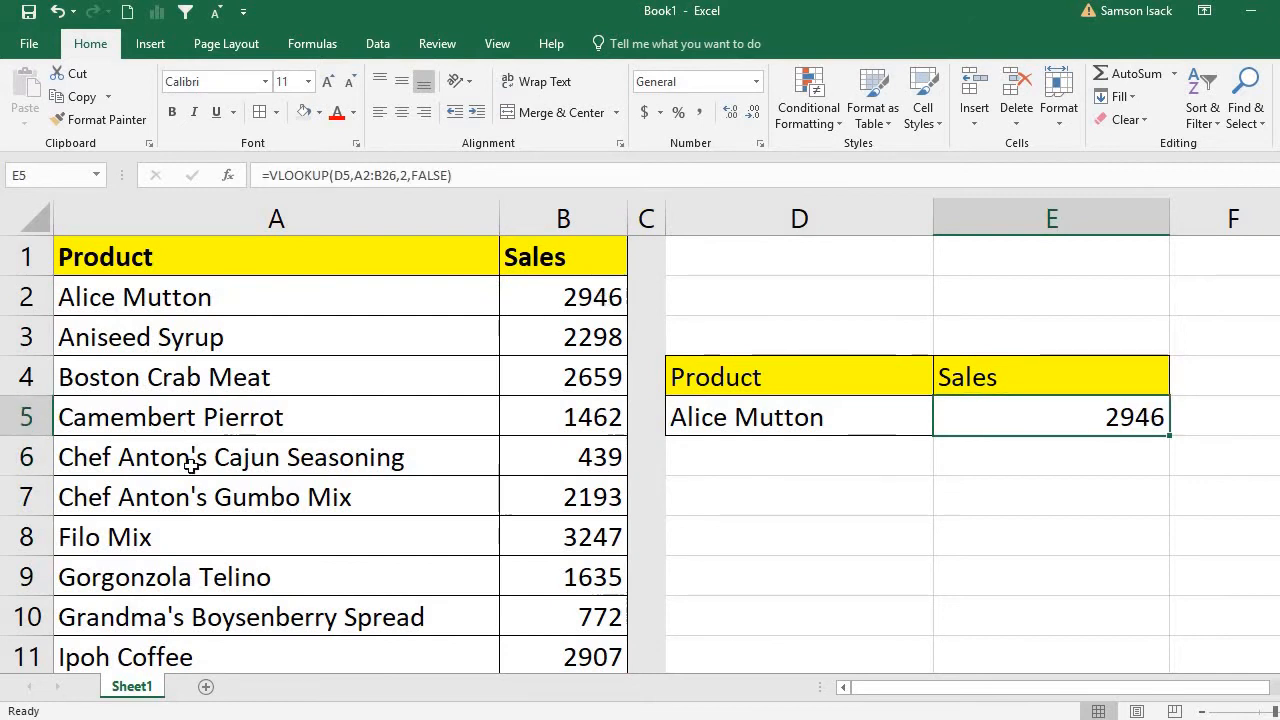
# Replace the lookup product in D5 with Boston Crab Meat copied from A4.
pyautogui.click(192, 378)
pyautogui.rightClick(192, 378)
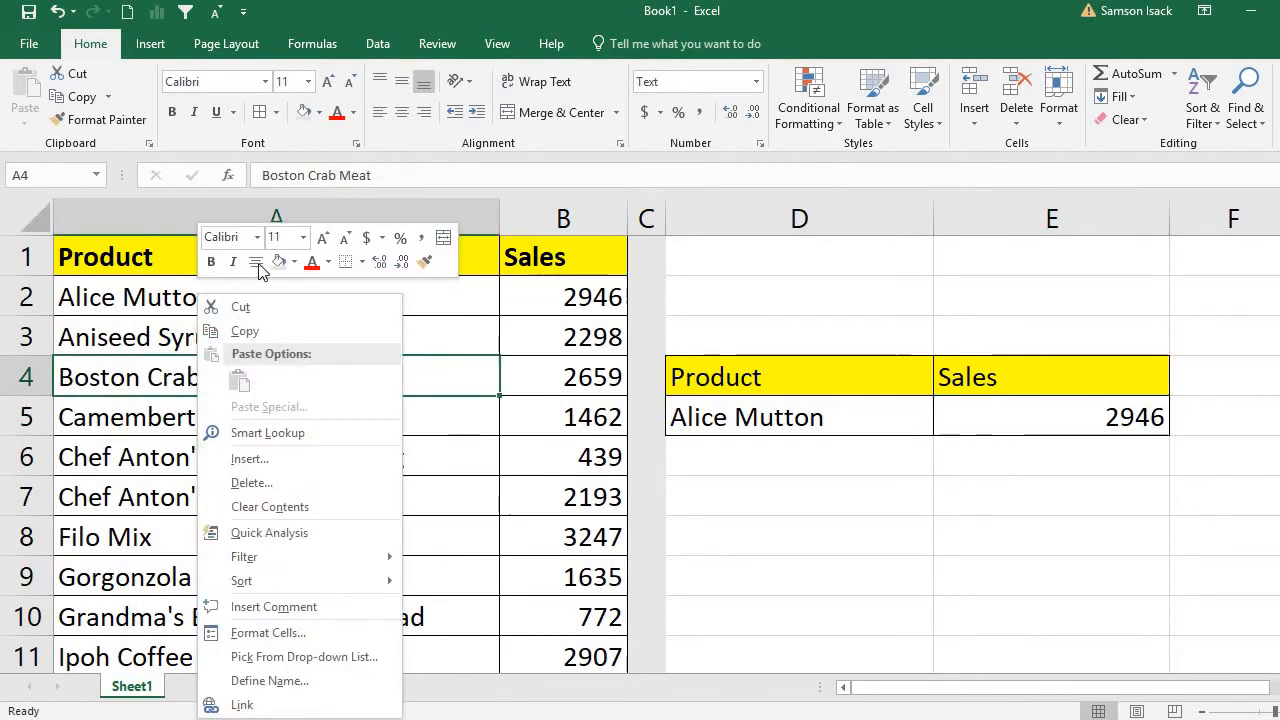
pyautogui.click(244, 330)
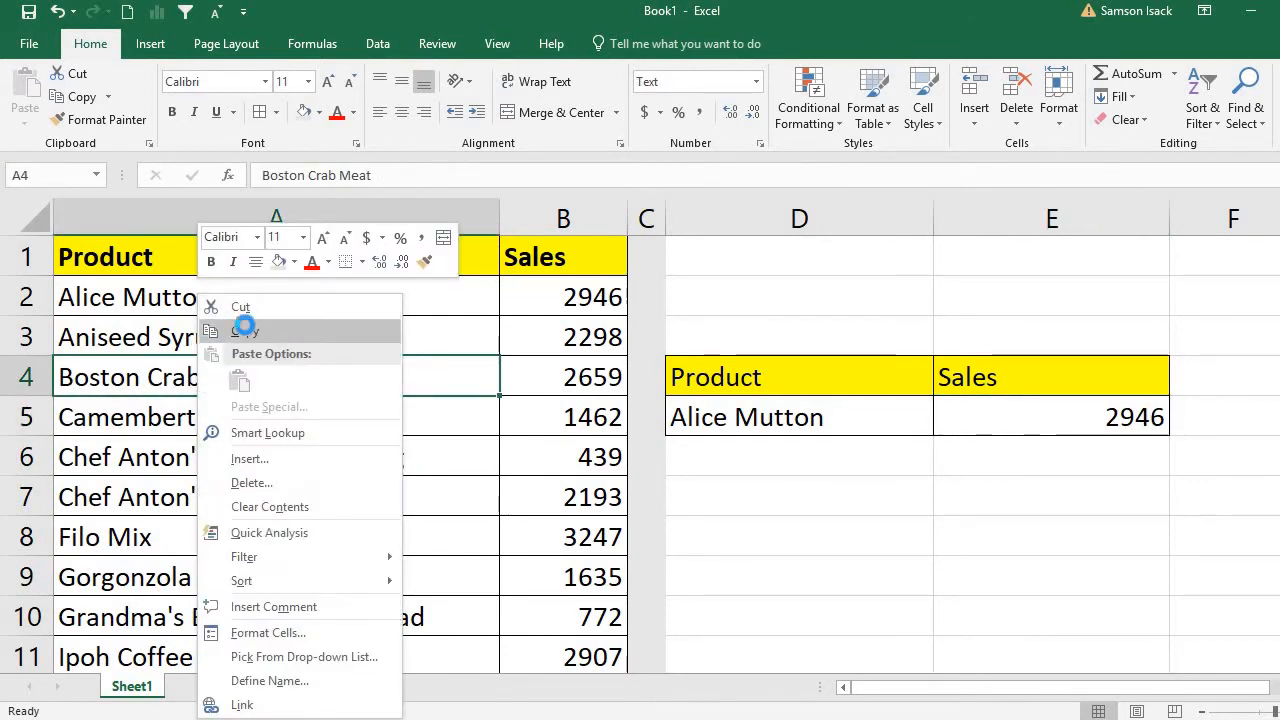
pyautogui.rightClick(806, 417)
pyautogui.click(853, 388)
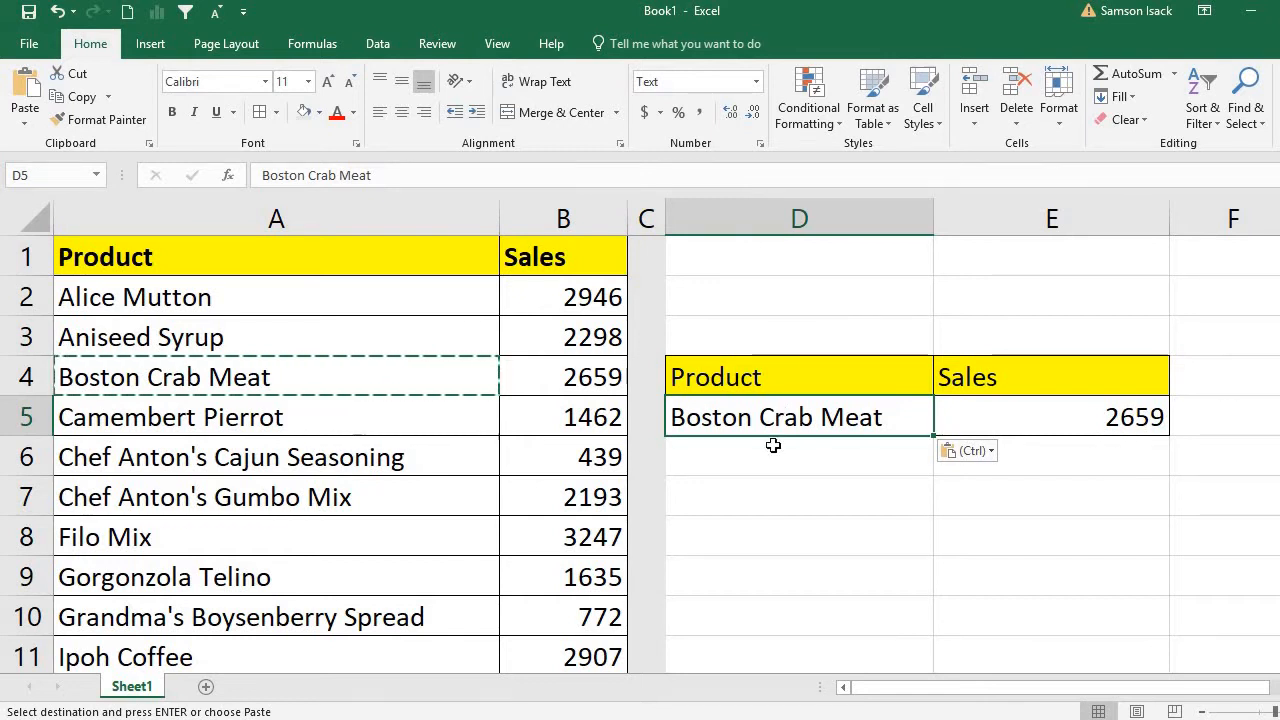
# Misspell the product name in D5 as Baston Crab Meat and check the lookup result in E5.
pyautogui.doubleClick(702, 420)
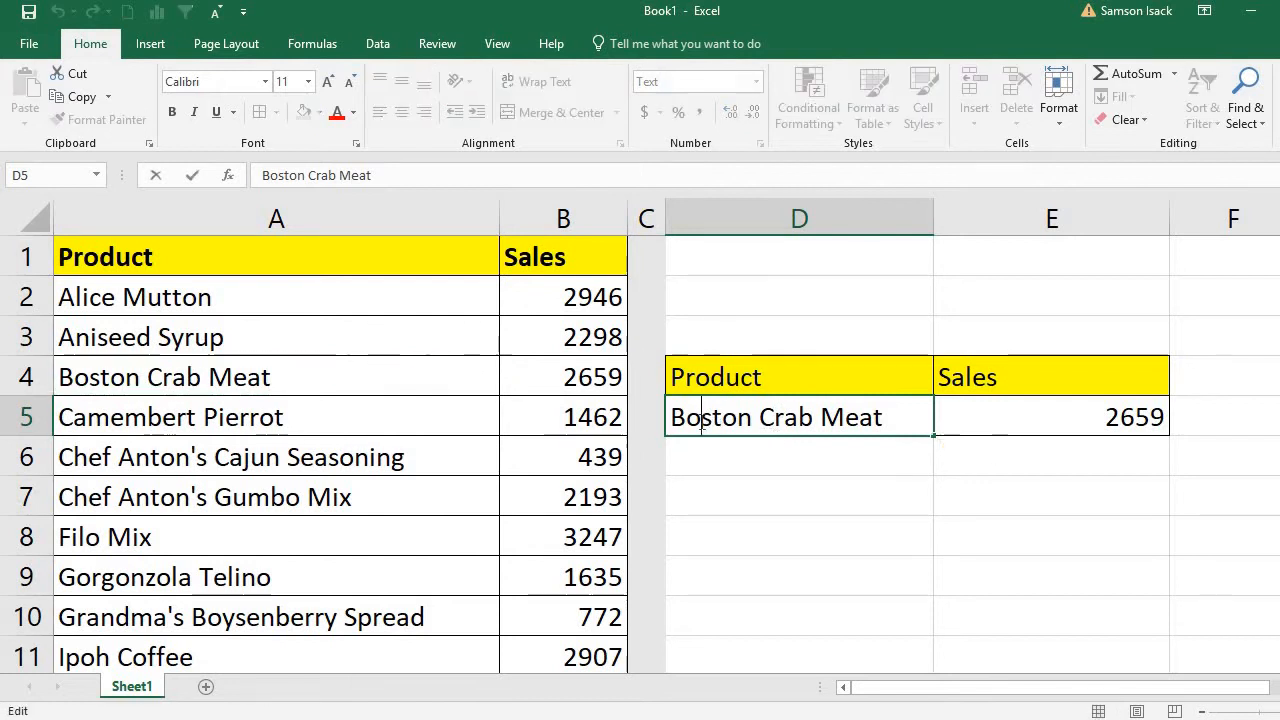
pyautogui.press('BackSpace')
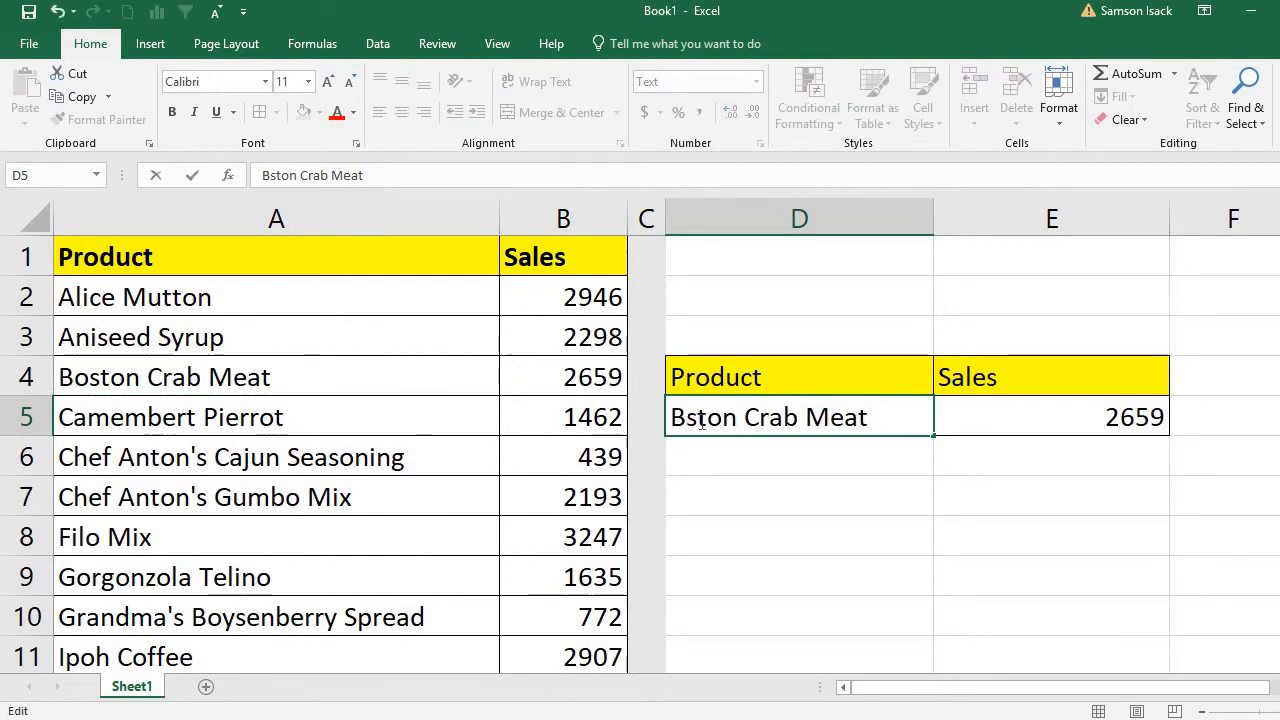
pyautogui.write('a')
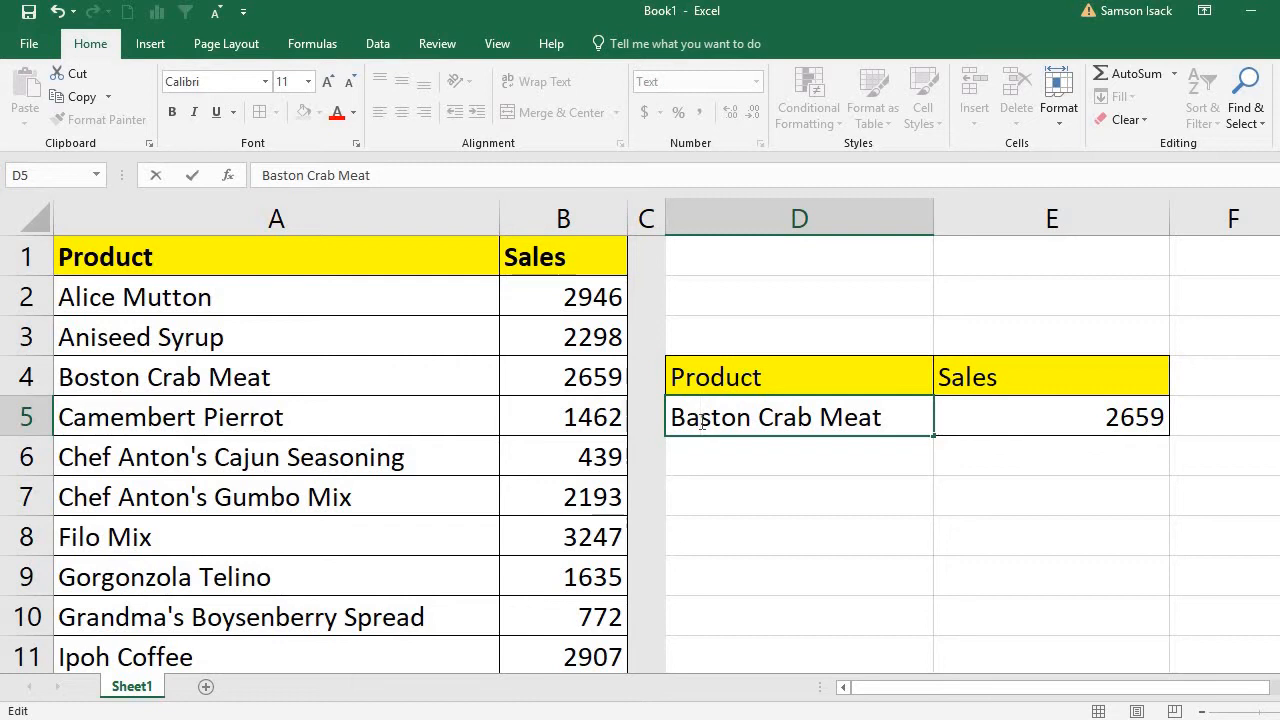
pyautogui.press('Return')
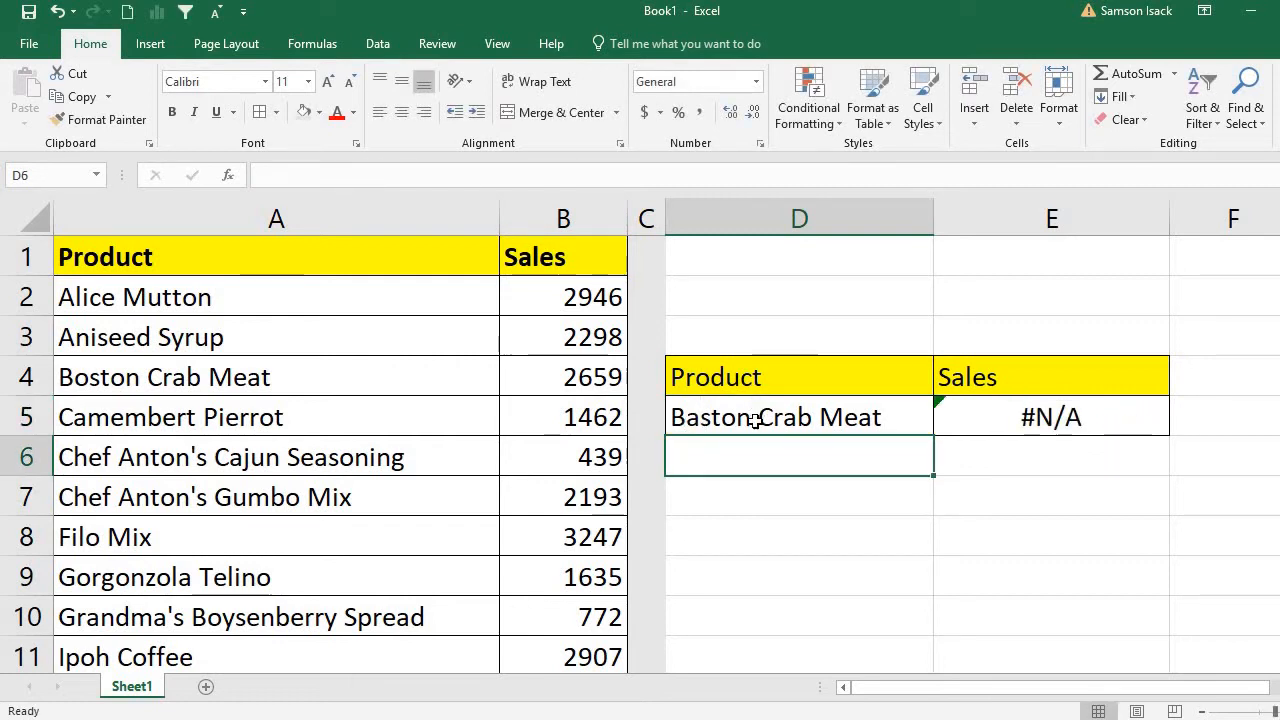
pyautogui.click(757, 420)
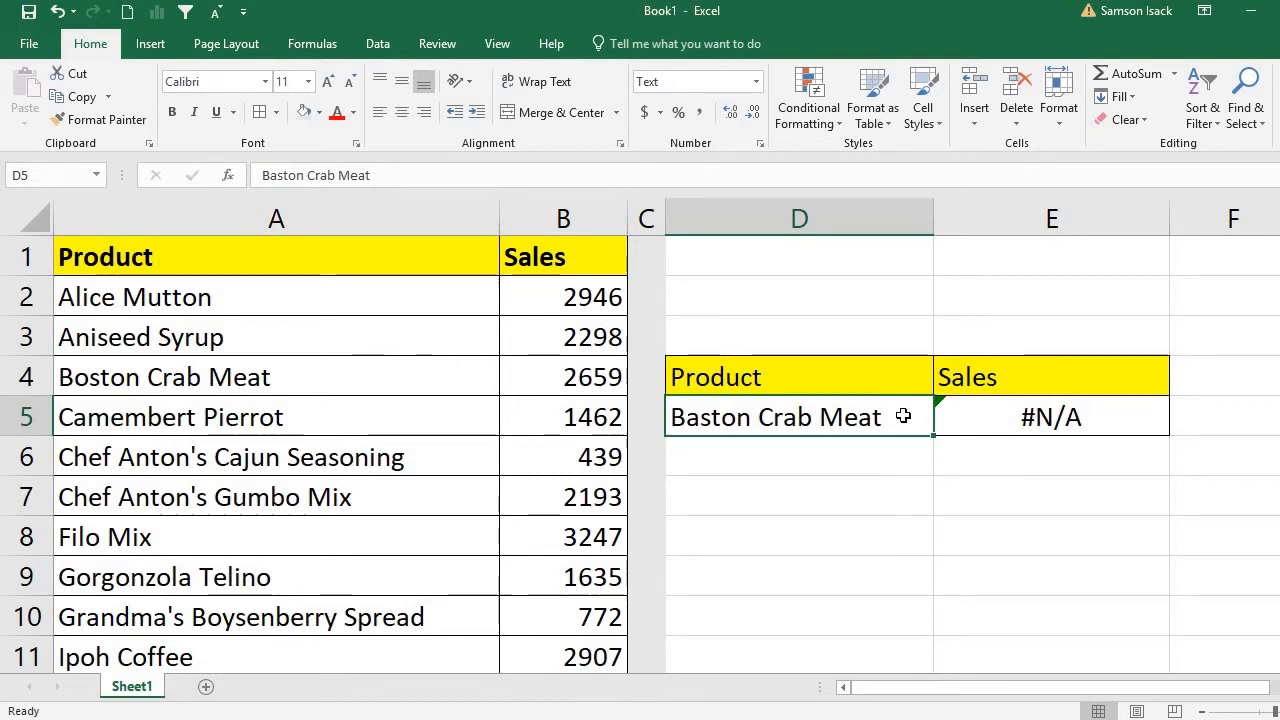
pyautogui.click(1067, 418)
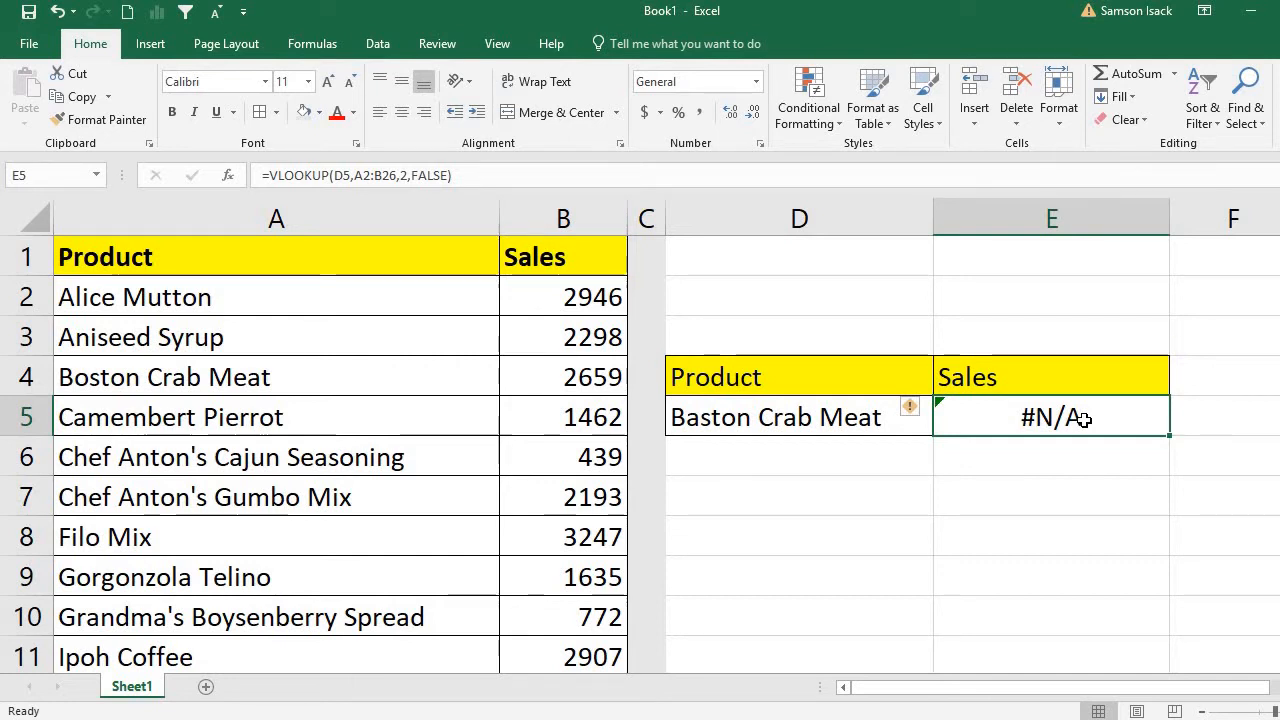
# Wrap the VLOOKUP in E5 in IFNA with 0 as the value if not available, and review that argument.
pyautogui.click(273, 176)
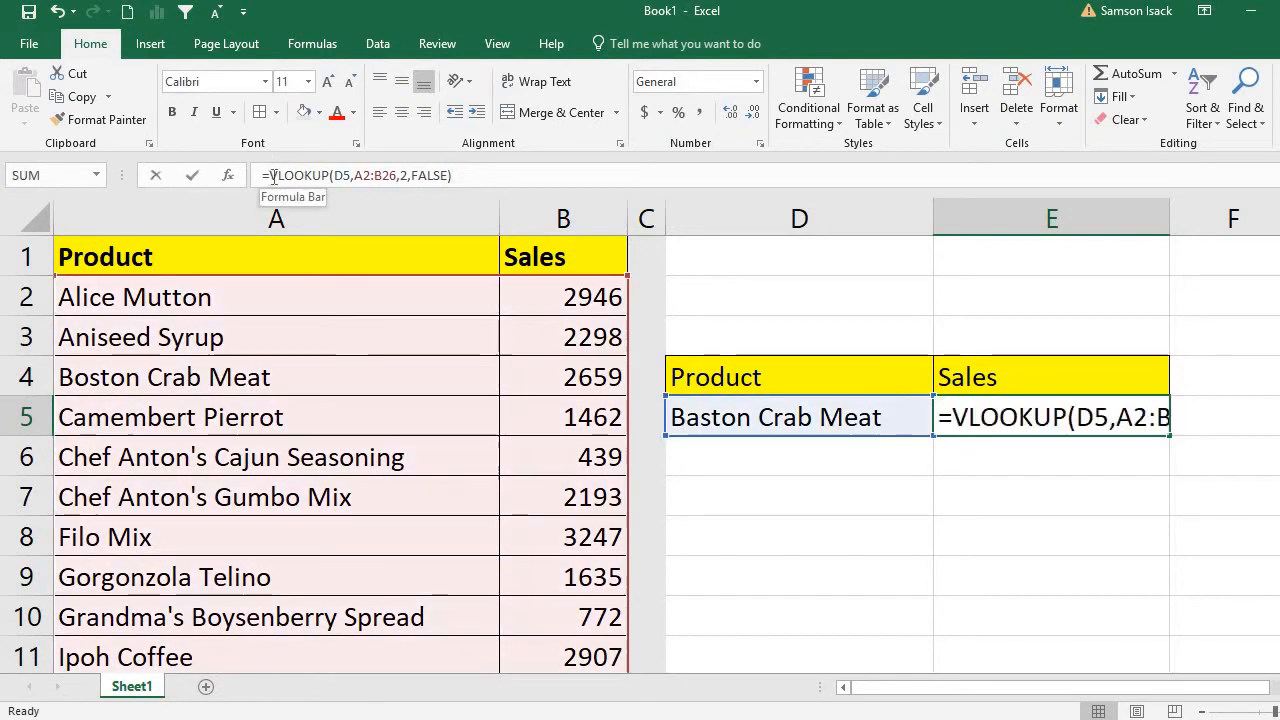
pyautogui.write('IF')
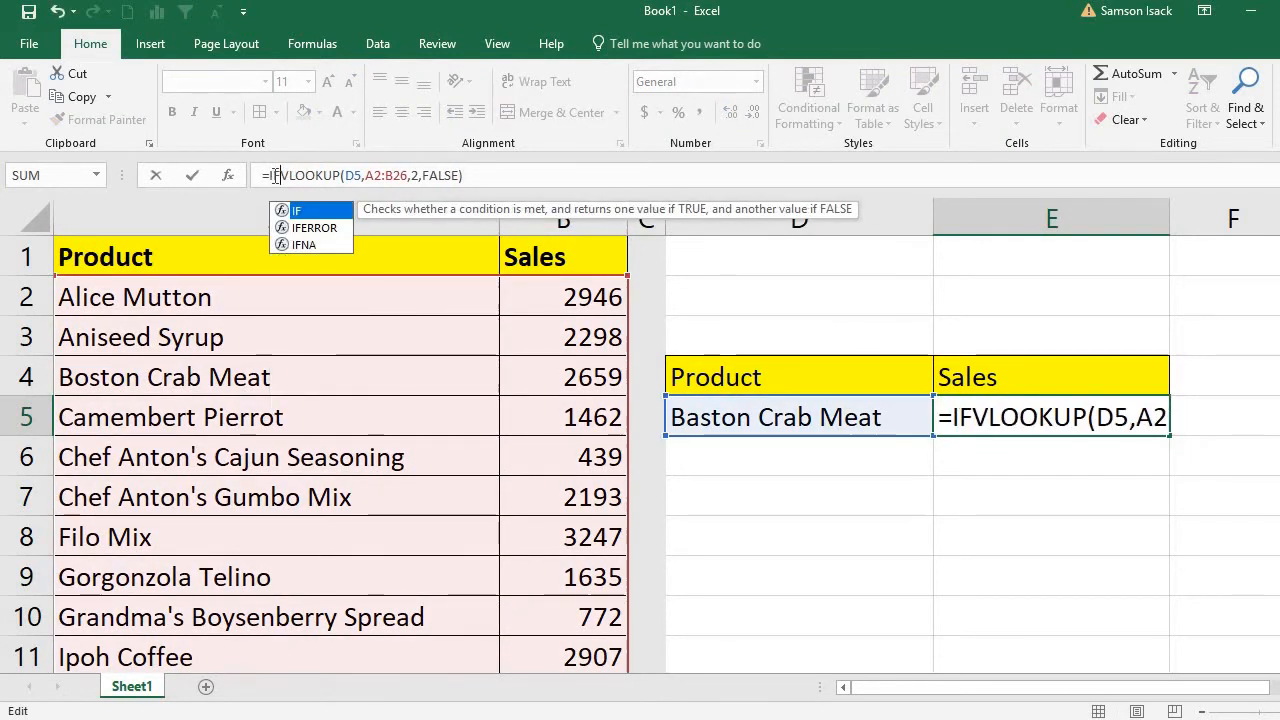
pyautogui.write('NA(')
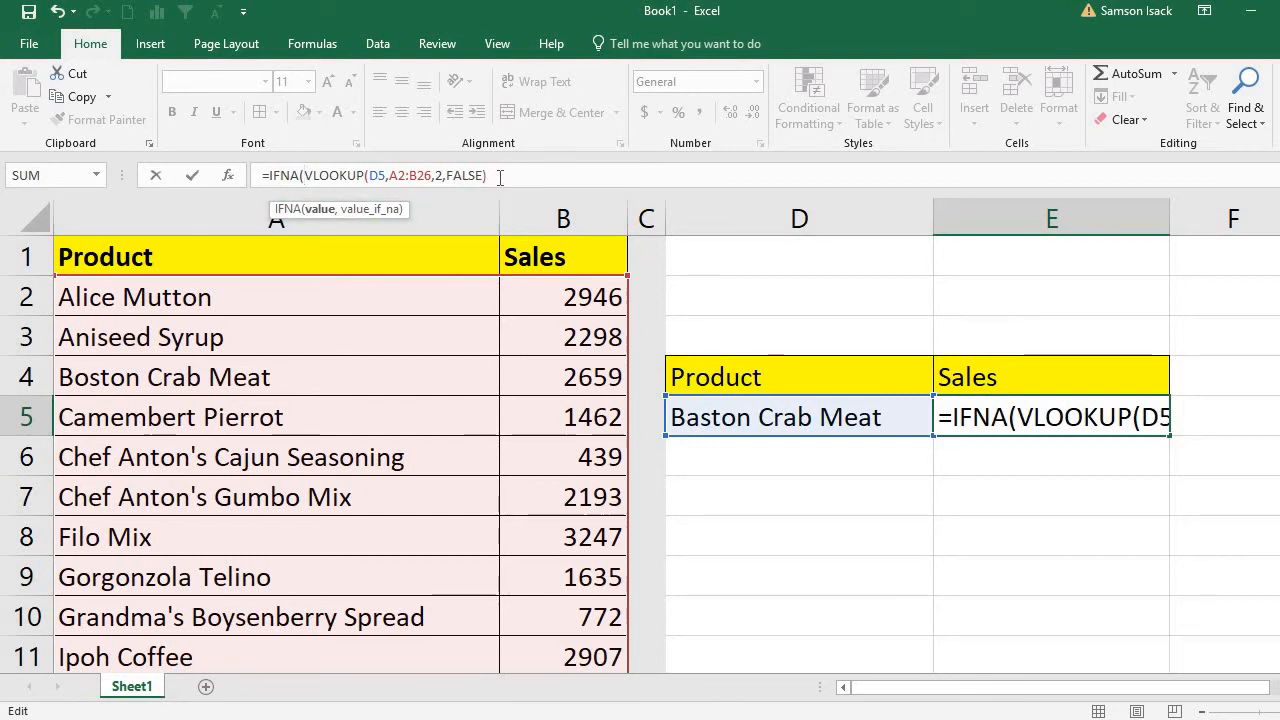
pyautogui.write(',')
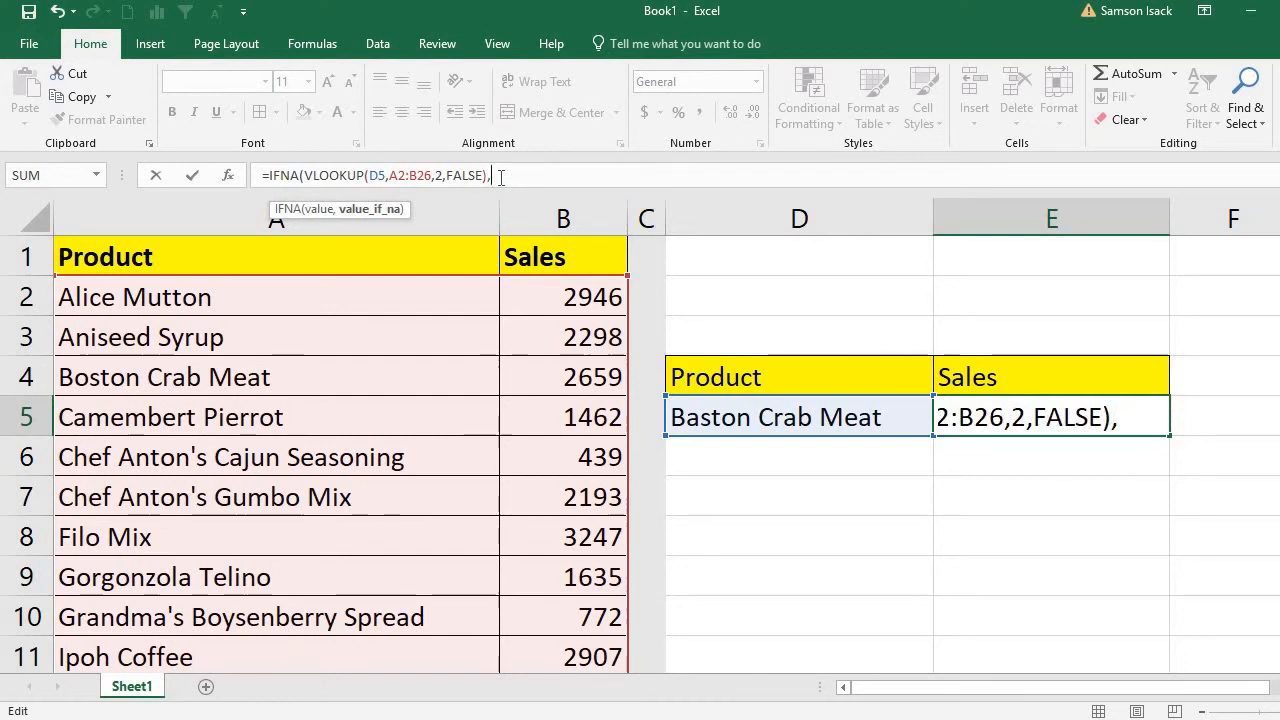
pyautogui.write('0)')
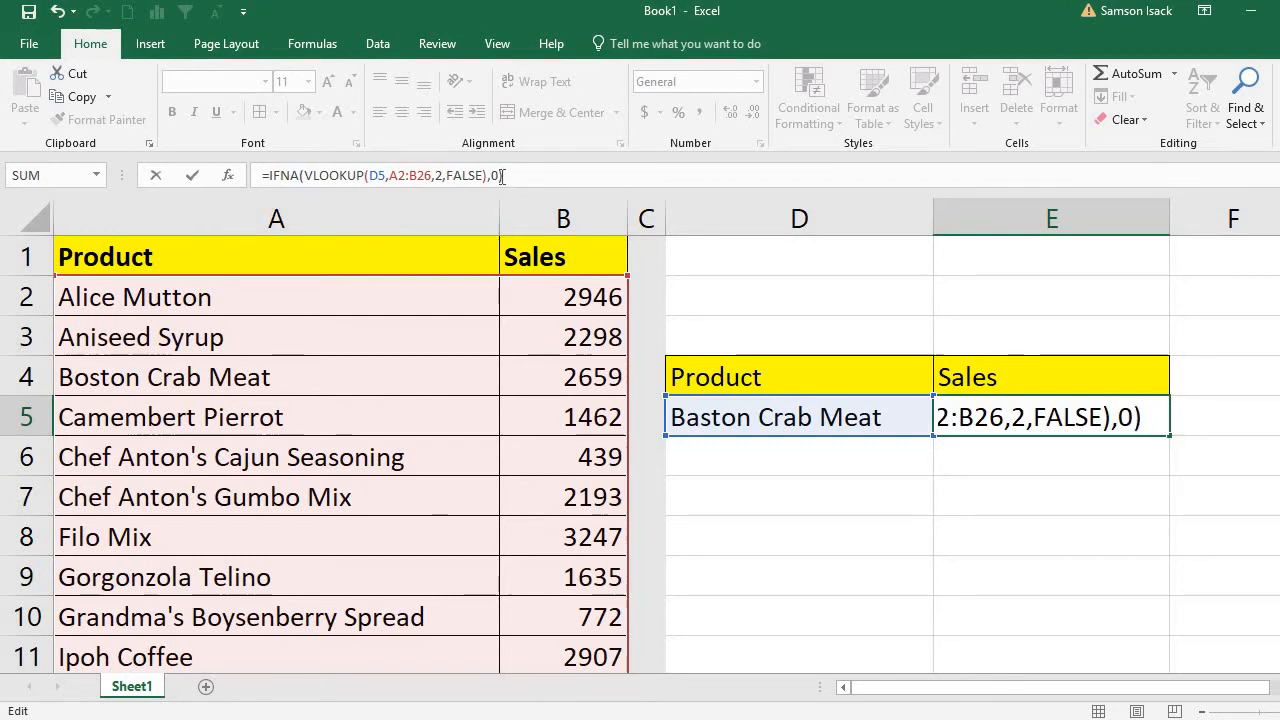
pyautogui.press('Return')
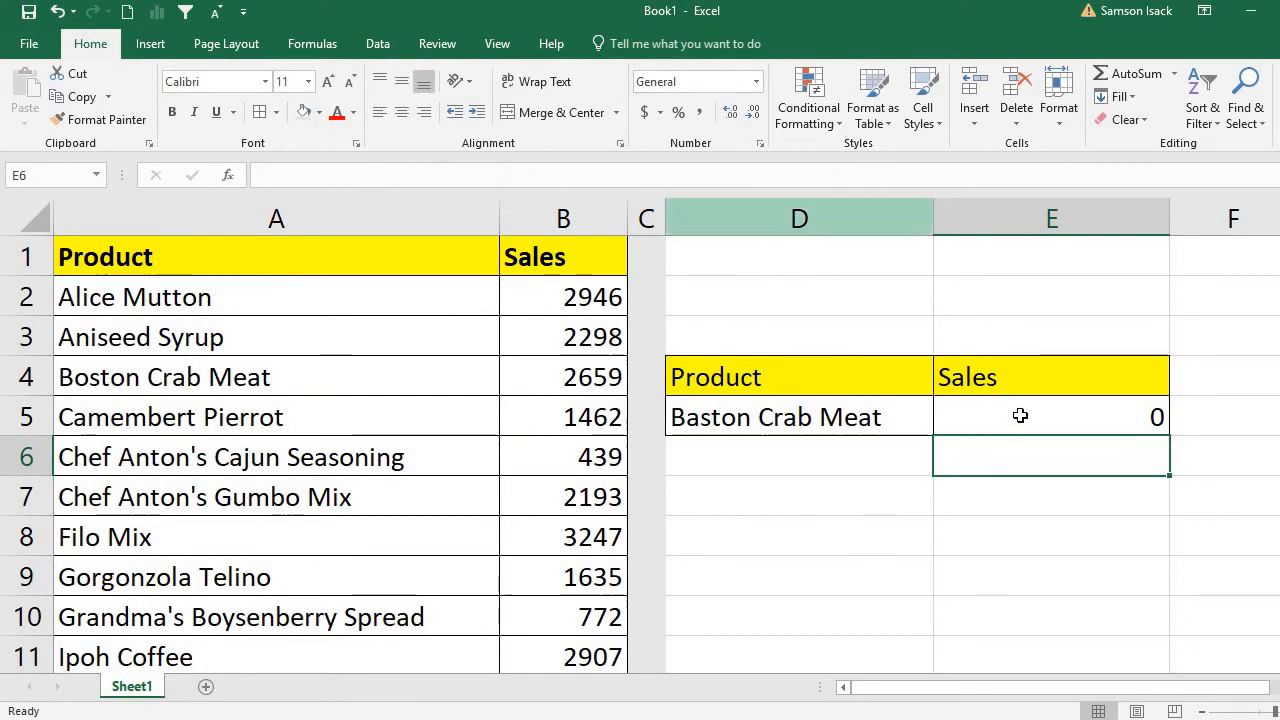
pyautogui.click(1014, 416)
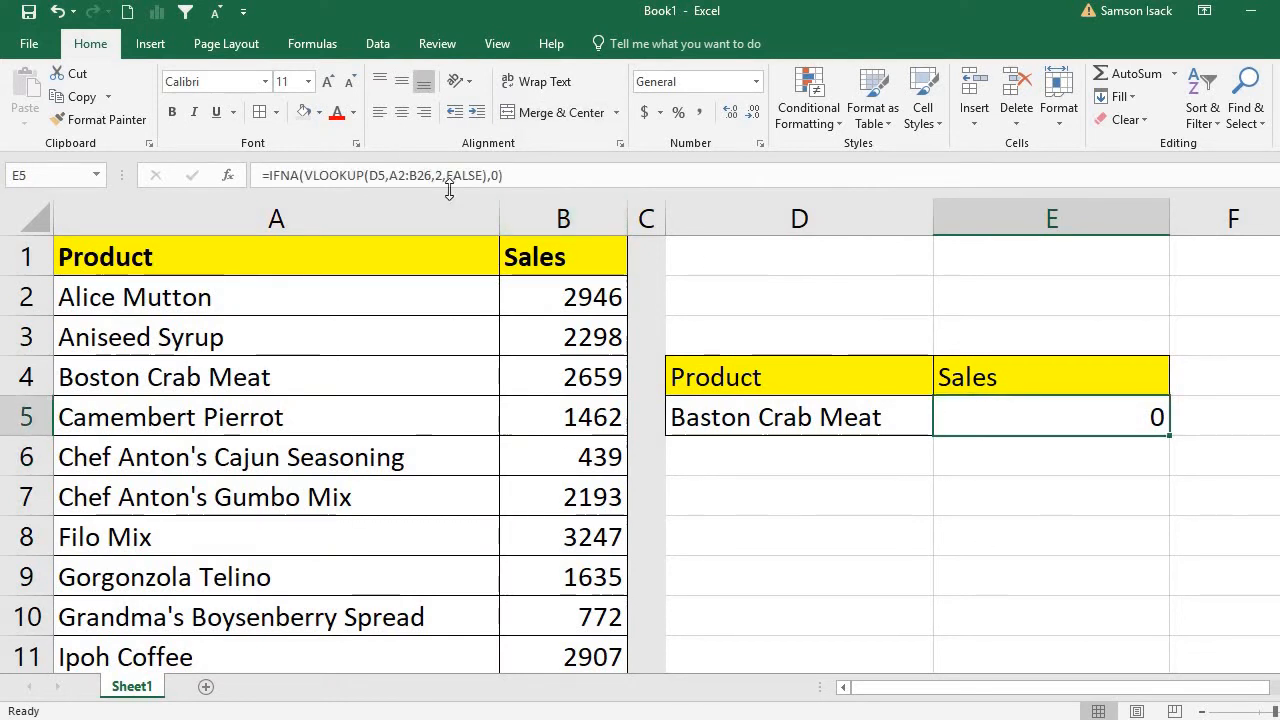
pyautogui.click(499, 175)
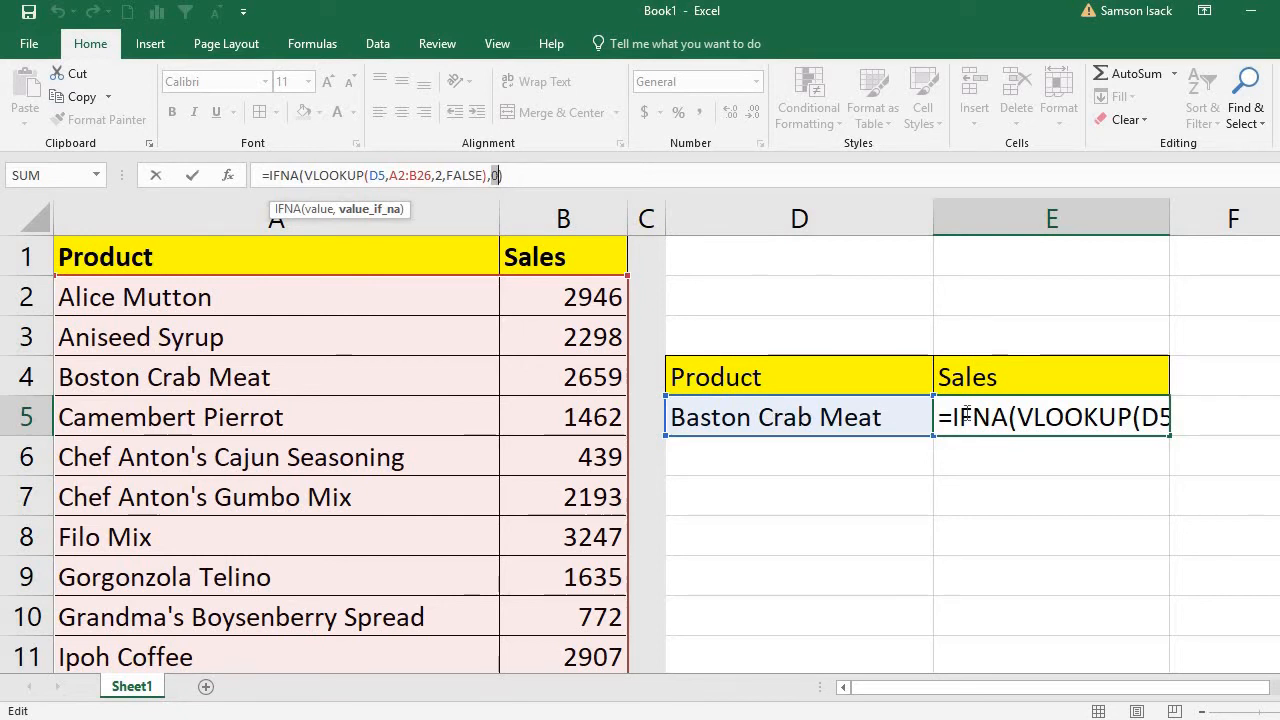
pyautogui.press('Return')
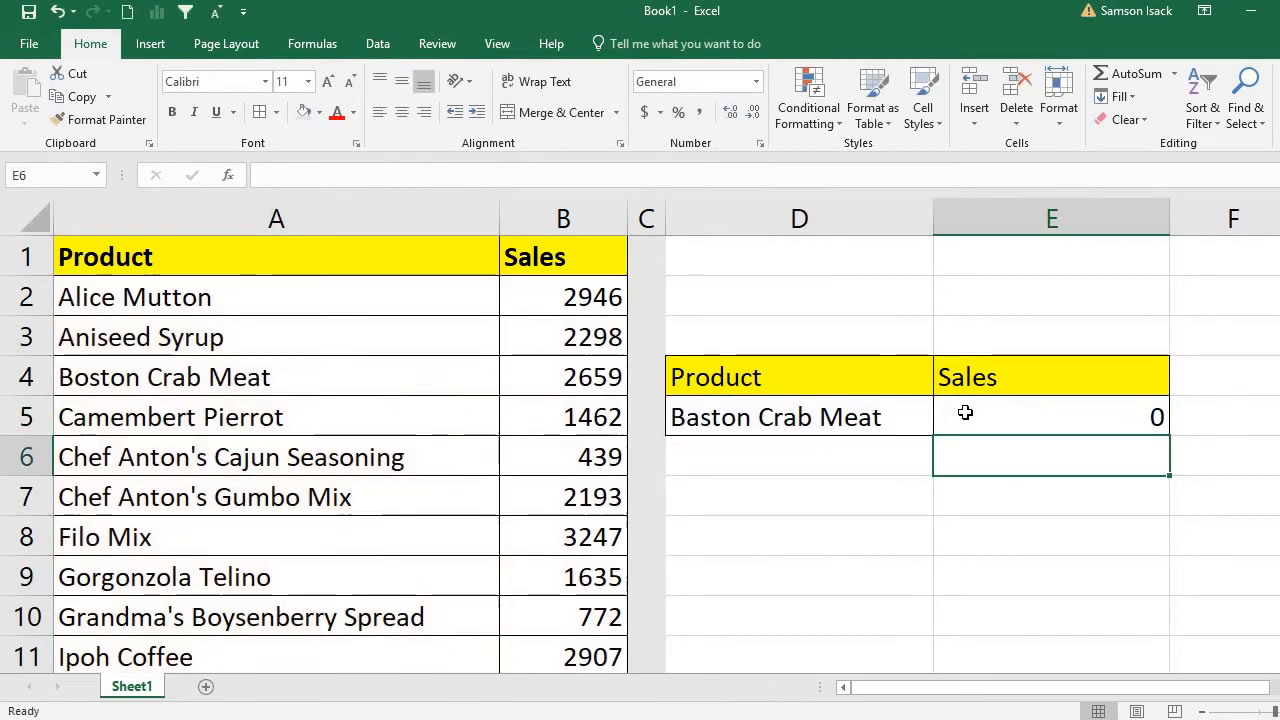
# Replace the 0 fallback in E5's IFNA formula with the text "The product is not available".
pyautogui.click(965, 412)
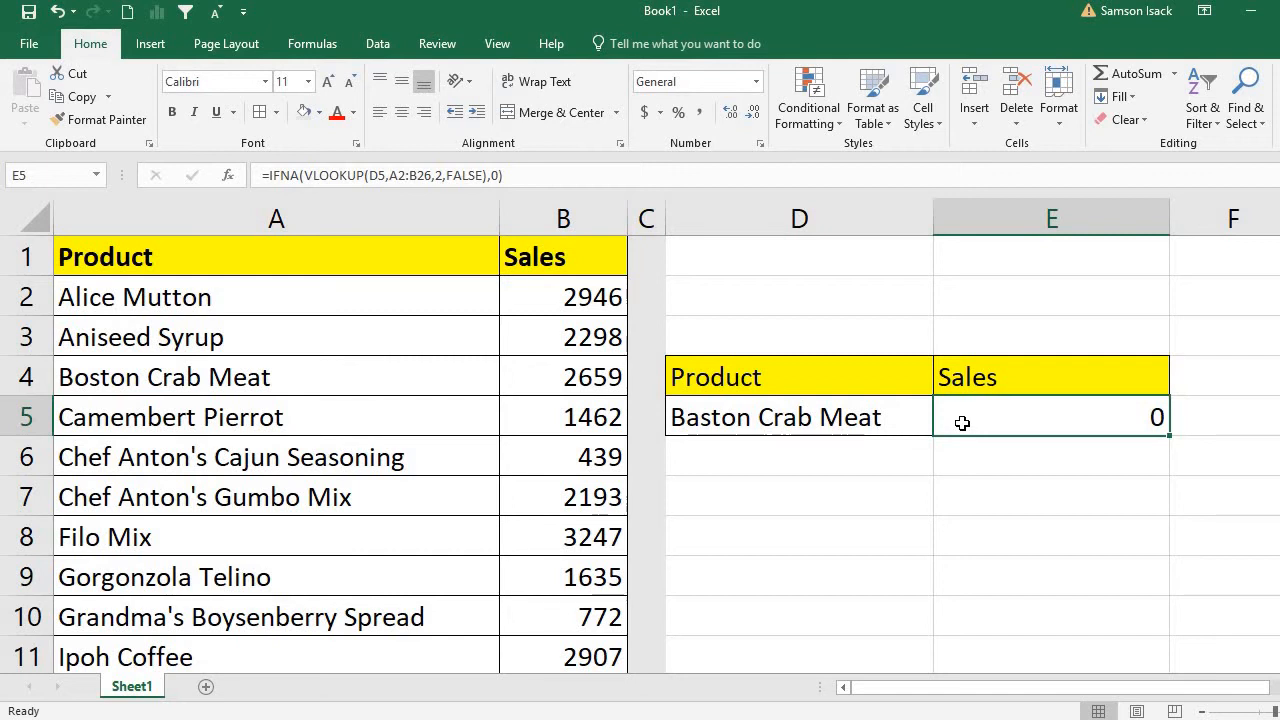
pyautogui.click(500, 175)
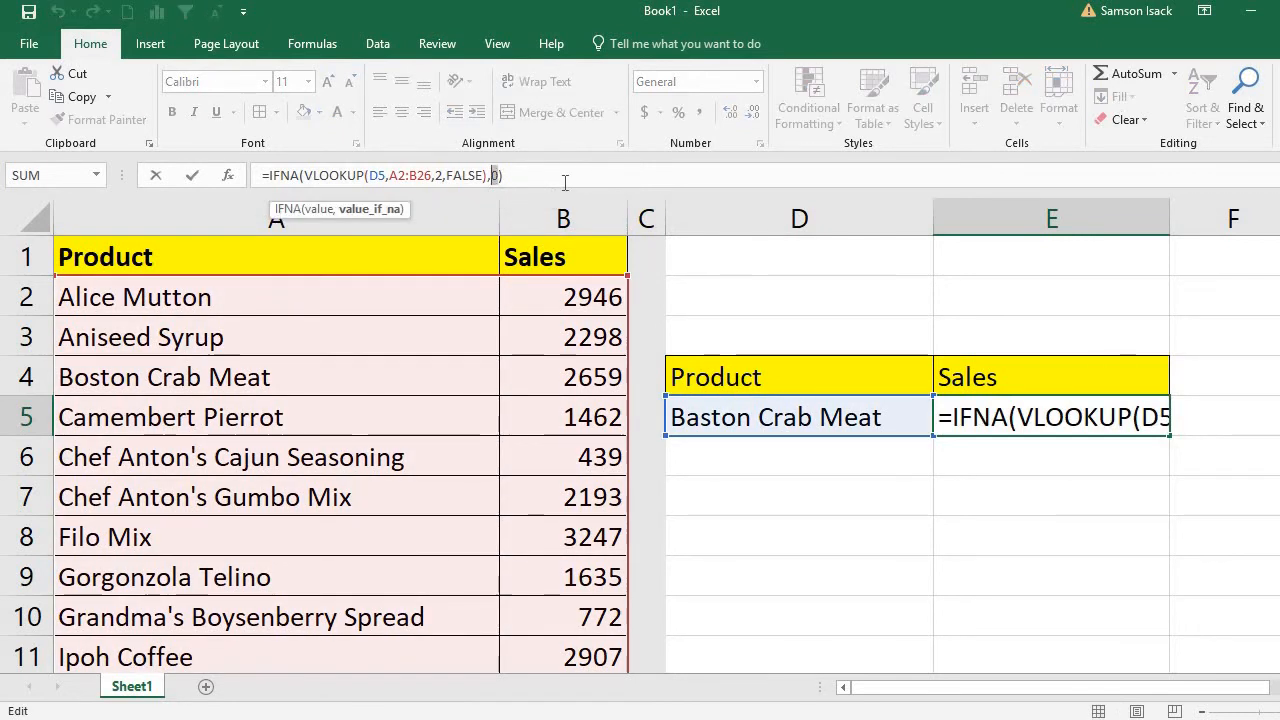
pyautogui.write('"')
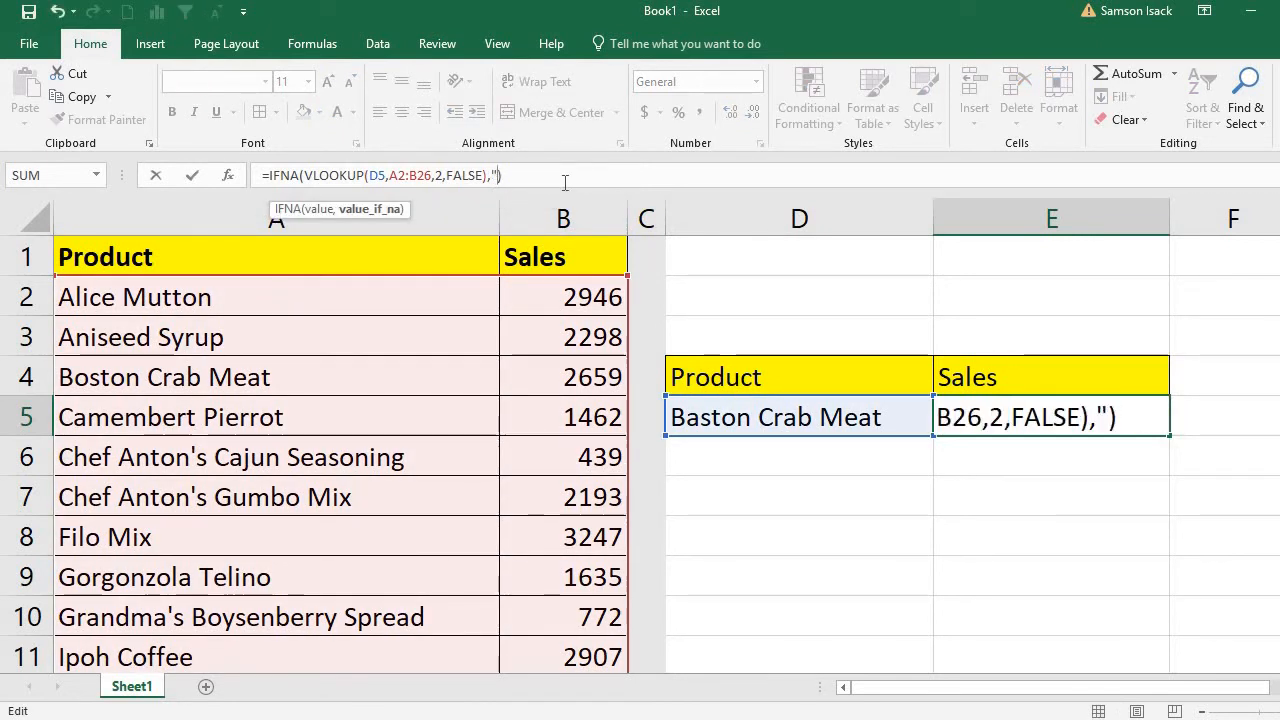
pyautogui.write('The ')
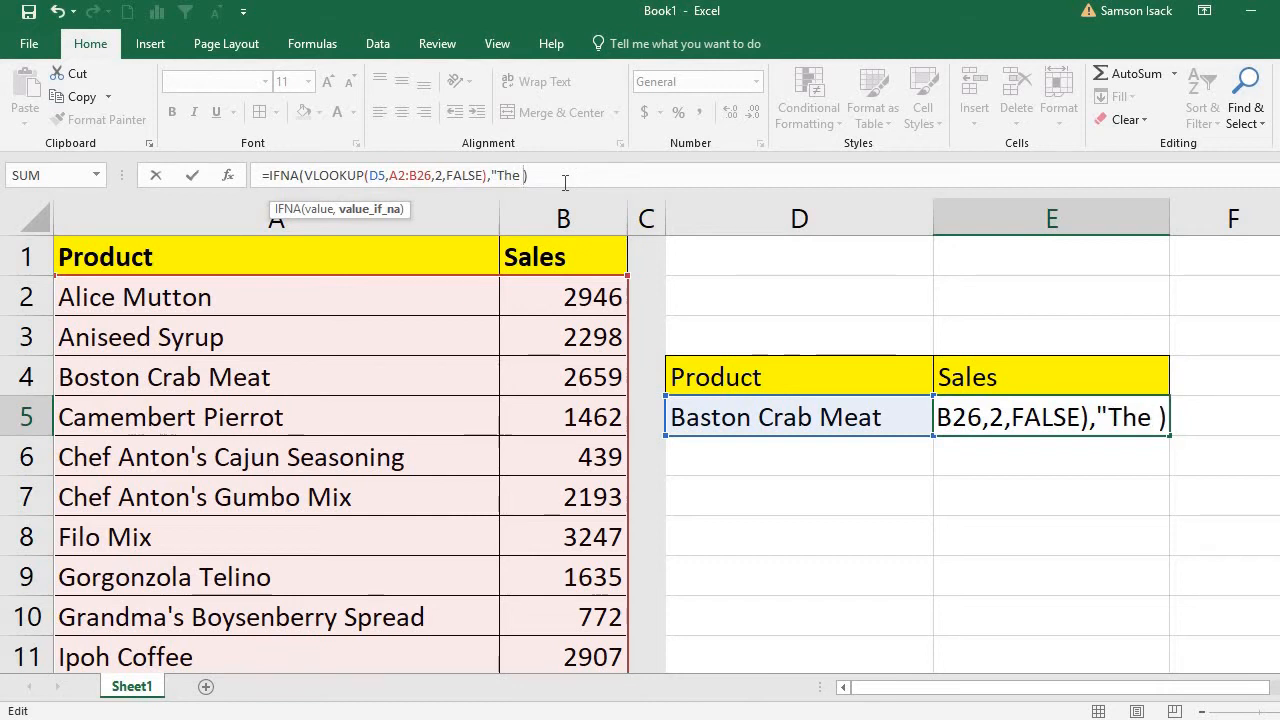
pyautogui.write('produc')
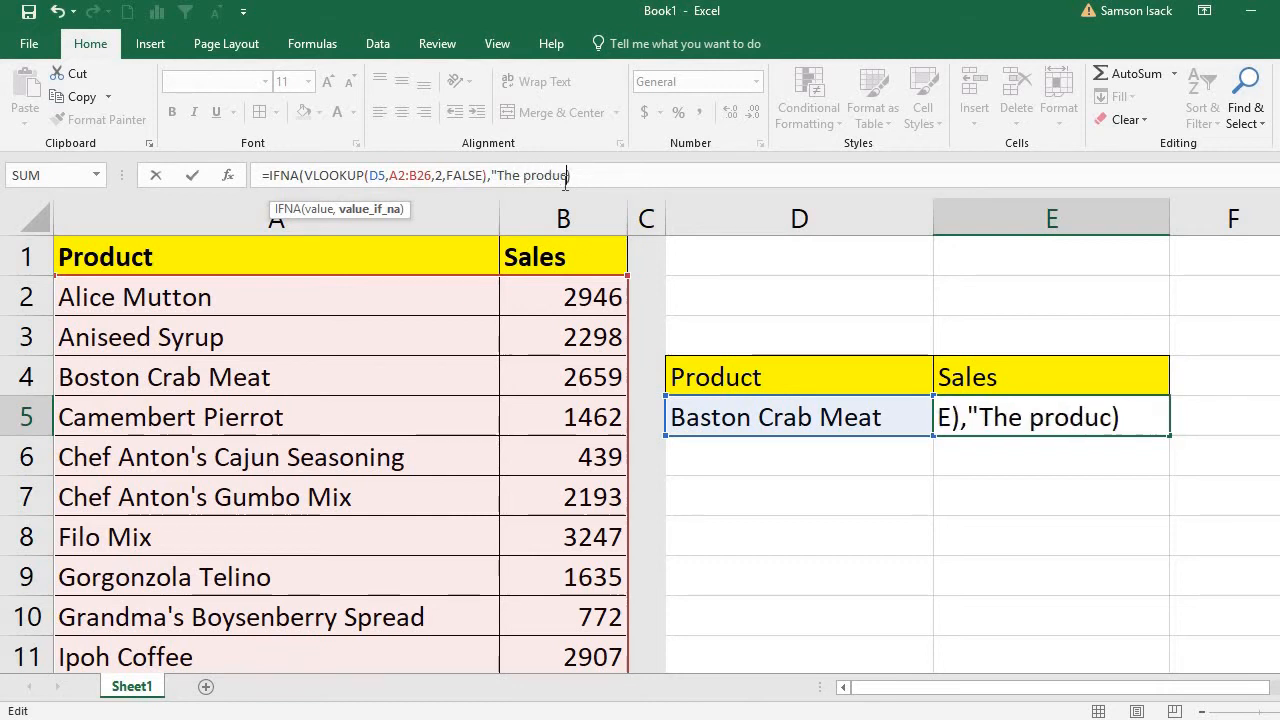
pyautogui.write('t is ')
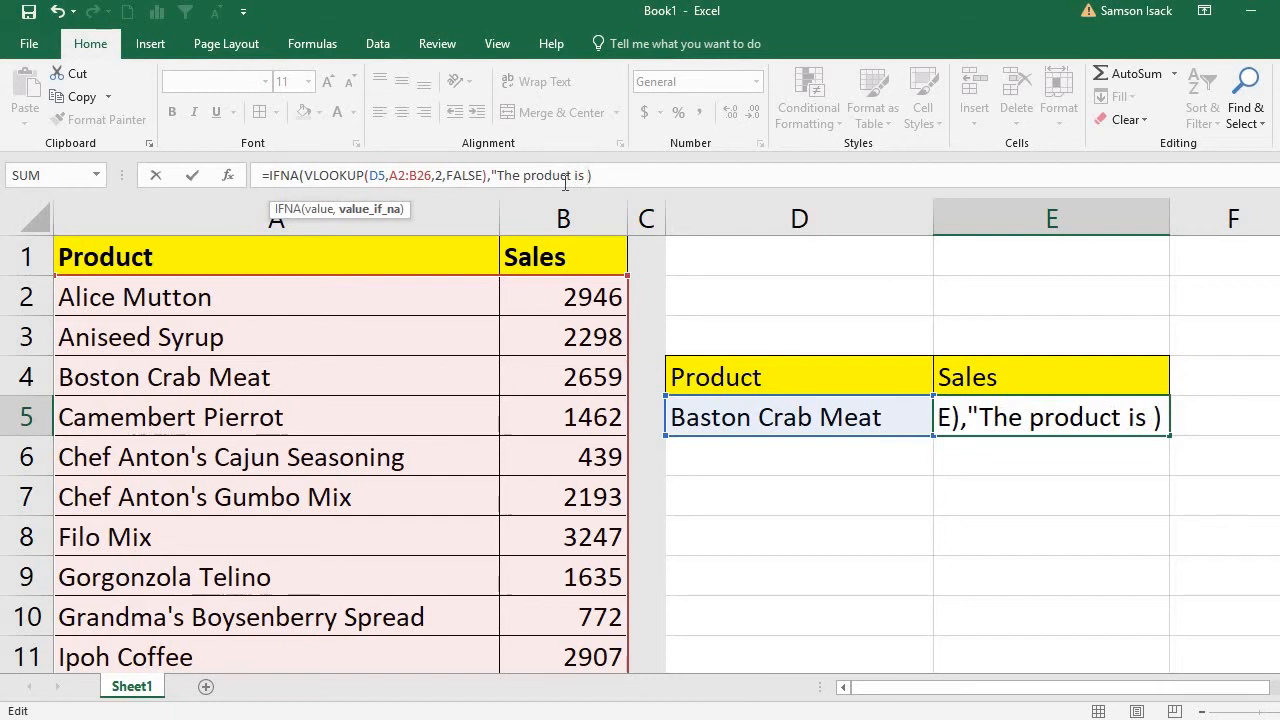
pyautogui.write('n')
pyautogui.write('ot av')
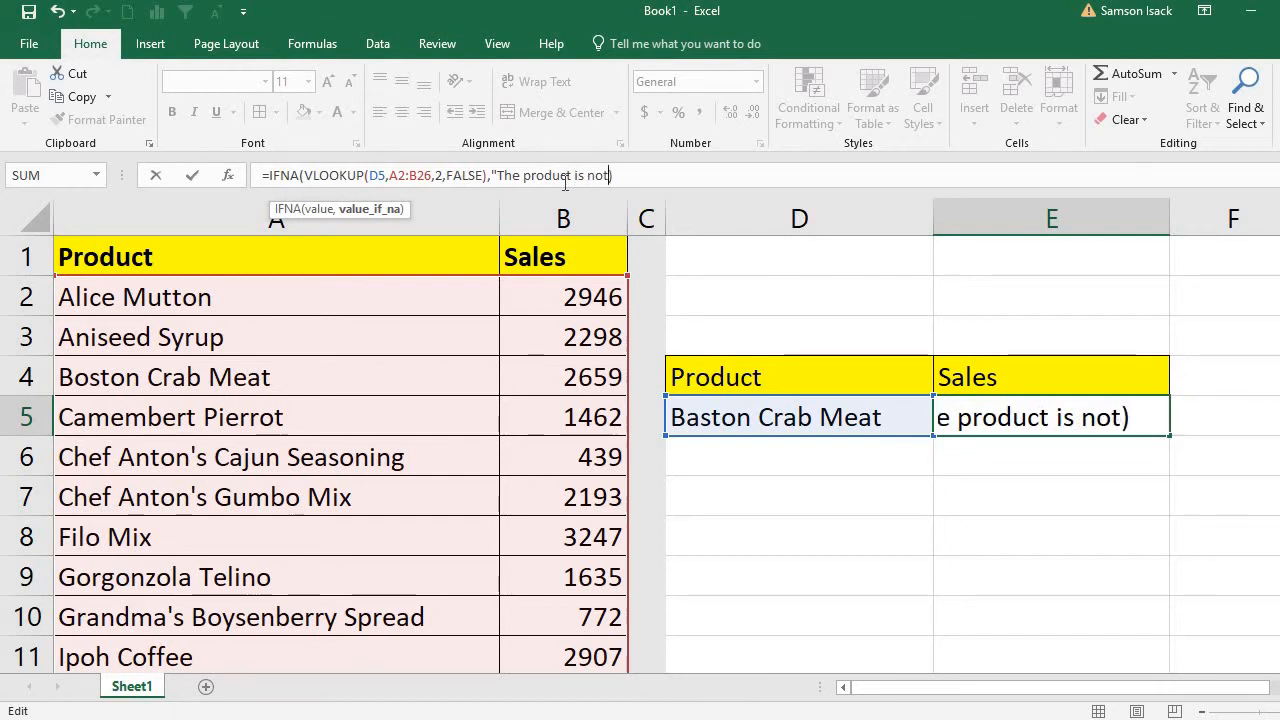
pyautogui.write('ailable')
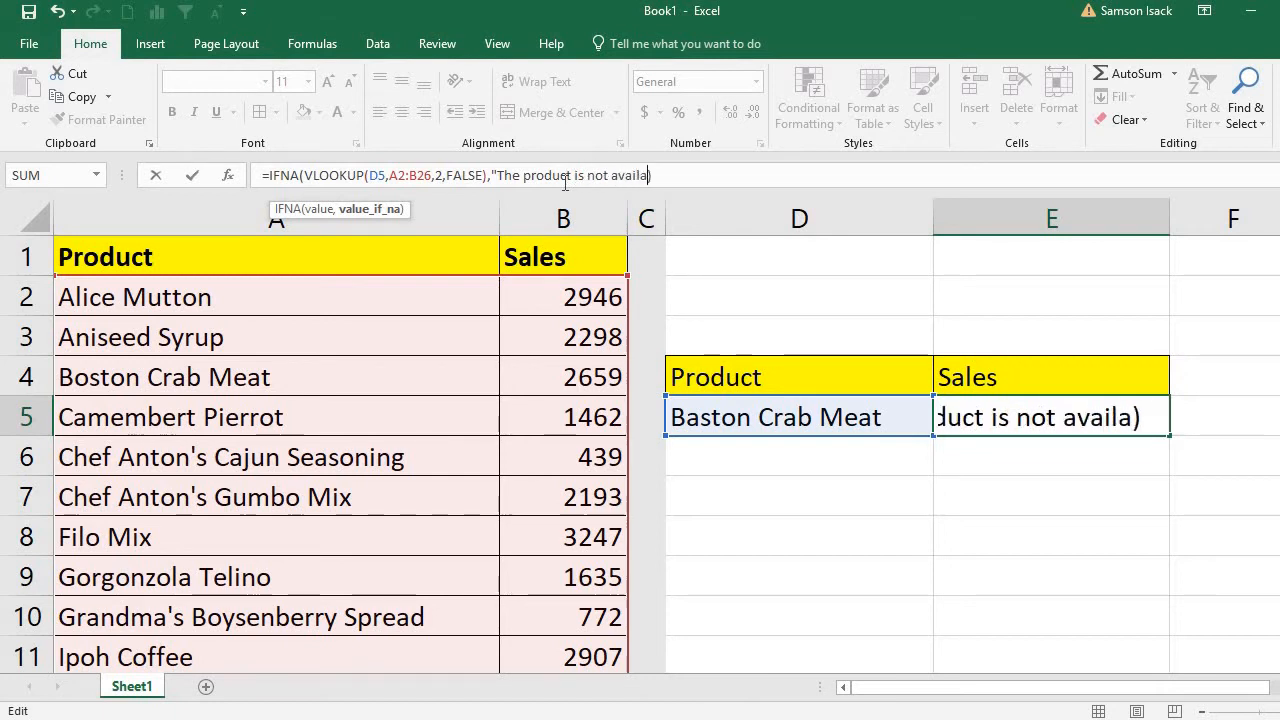
pyautogui.write('")')
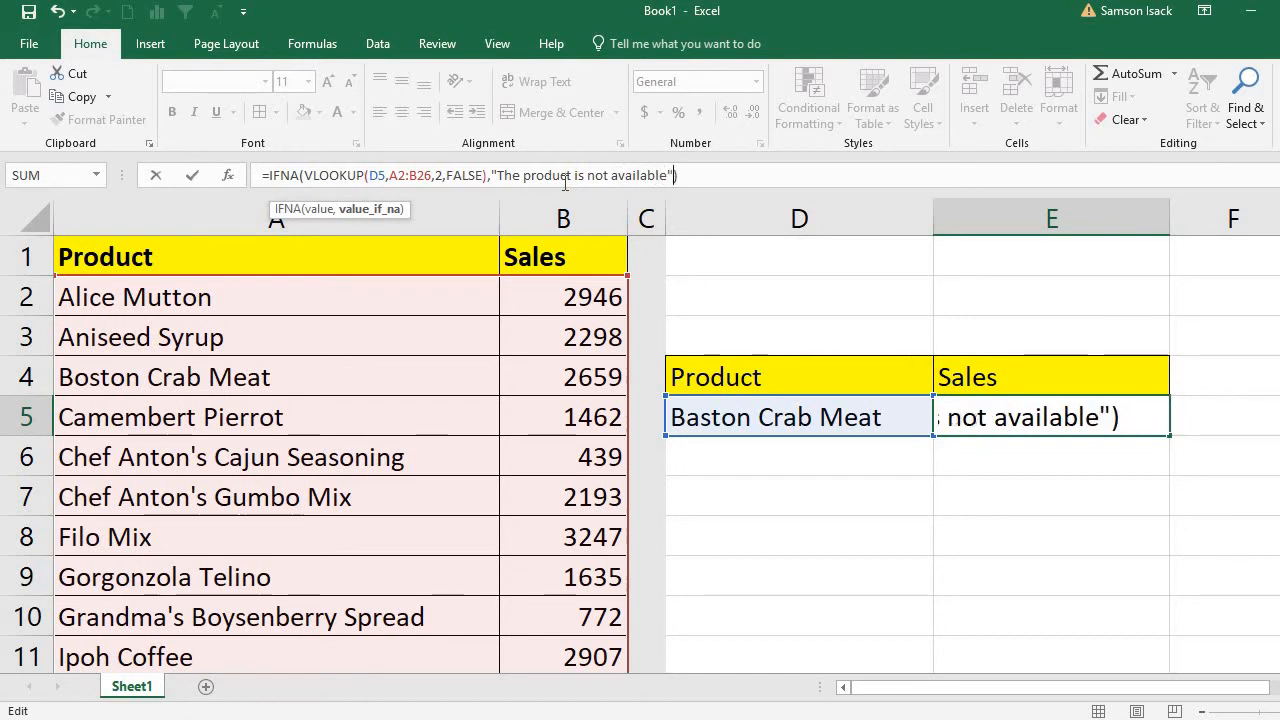
pyautogui.press('Return')
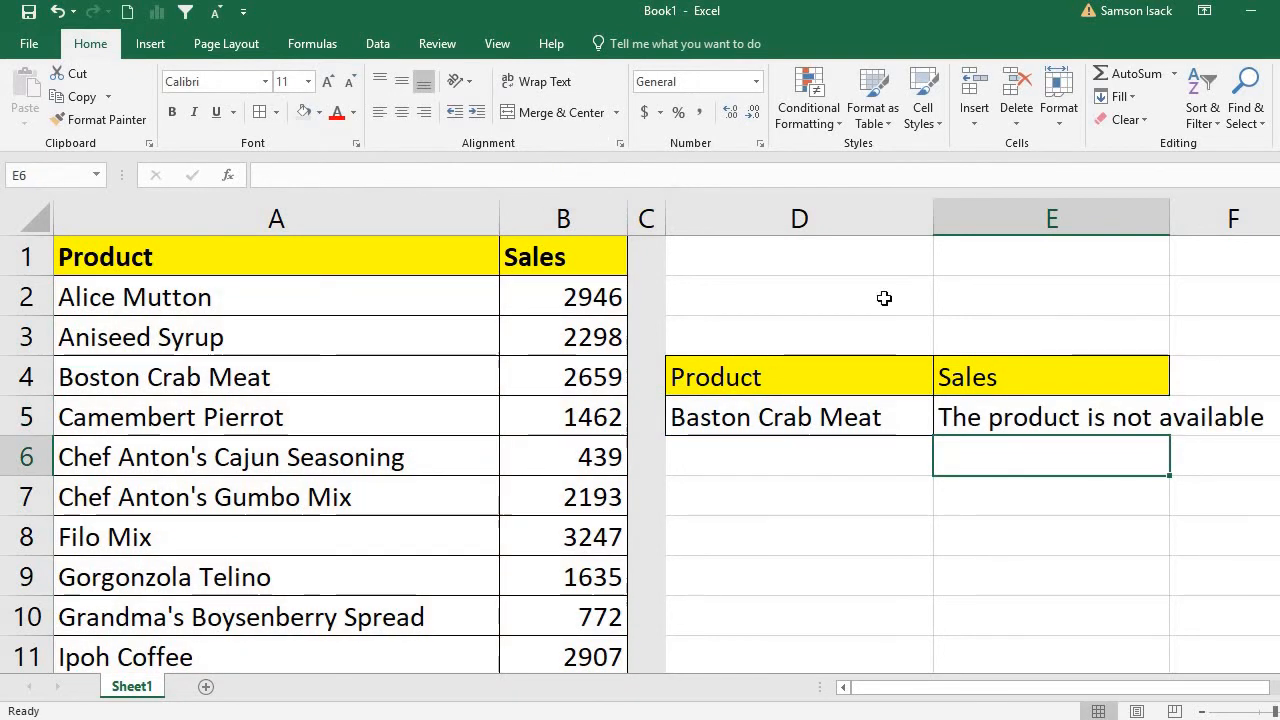
# Fit column E to its contents and narrow column D to about the width of the product name in D5.
pyautogui.click(1158, 367)
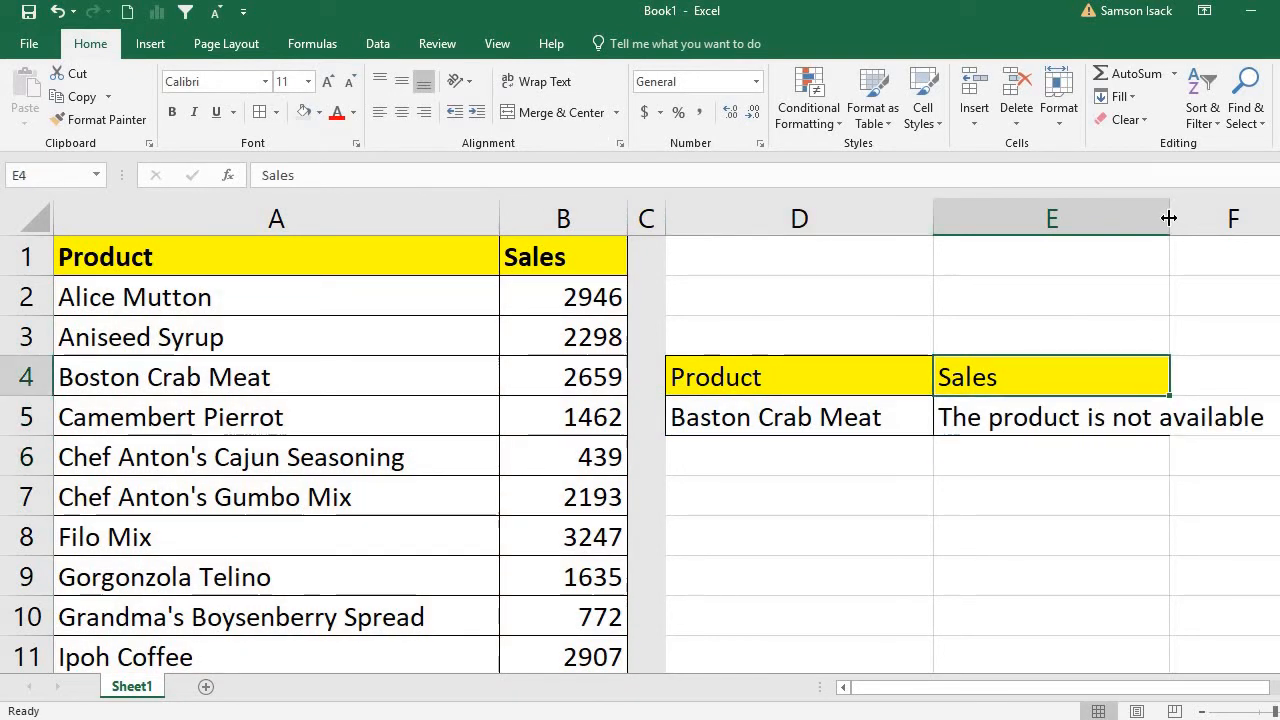
pyautogui.doubleClick(1168, 218)
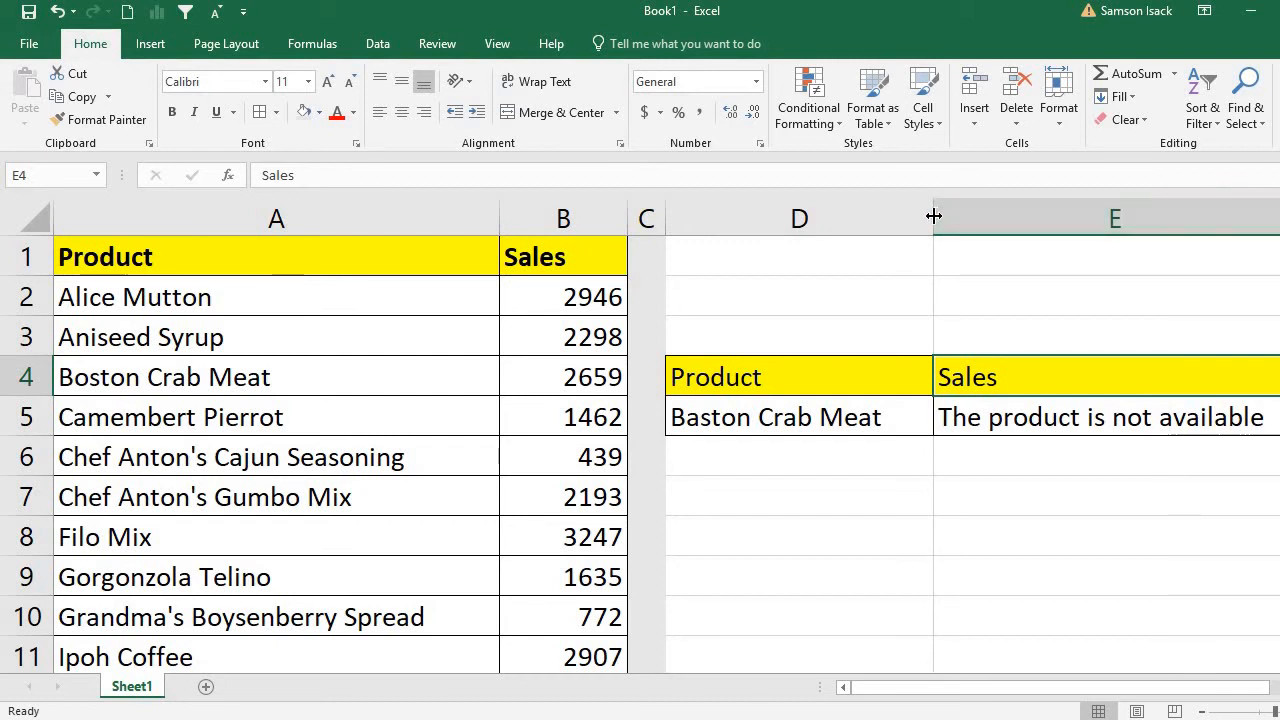
pyautogui.moveTo(931, 214); pyautogui.dragTo(887, 224)
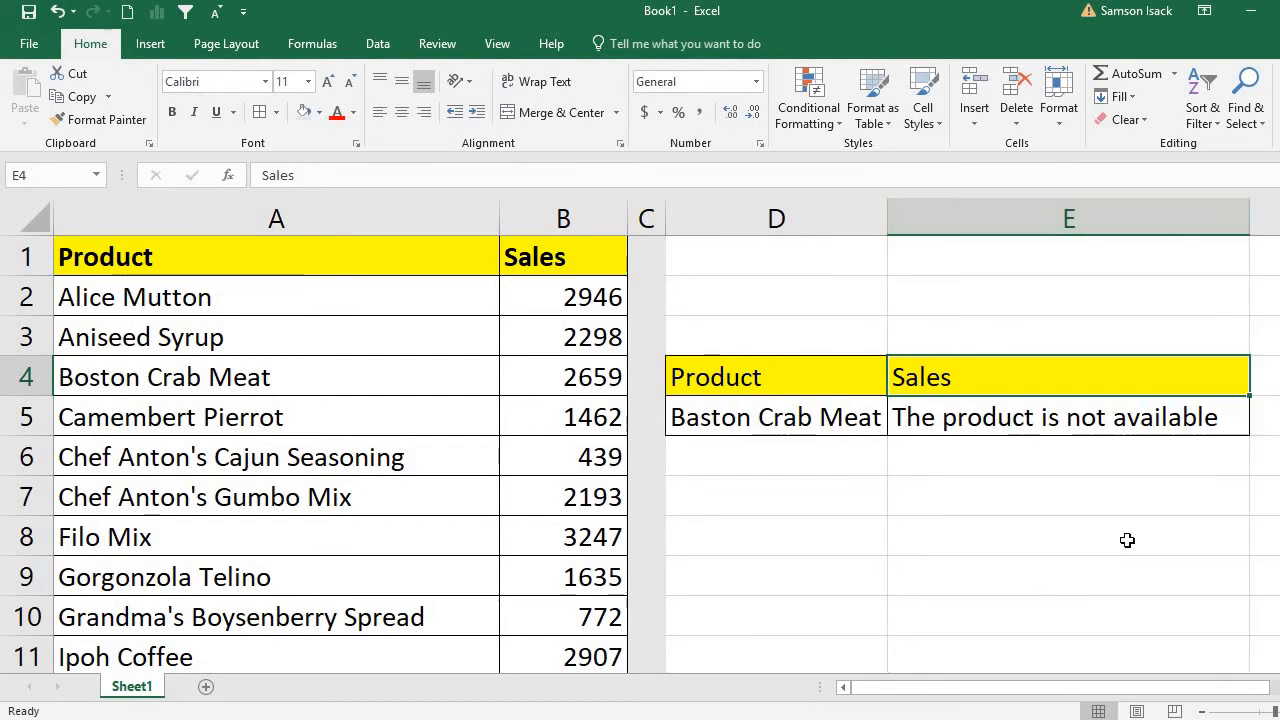
# Examine the IFNA part of the formula in E5 and the product name it looks up in D5.
pyautogui.click(1118, 414)
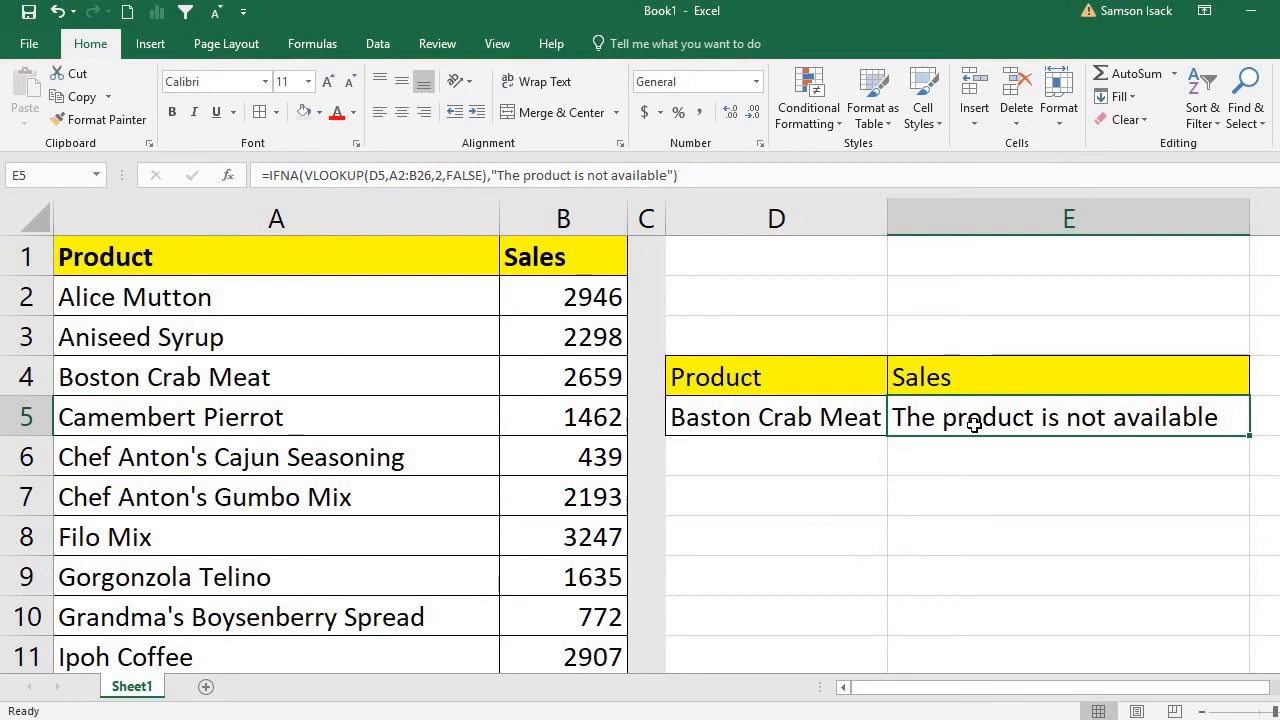
pyautogui.click(848, 449)
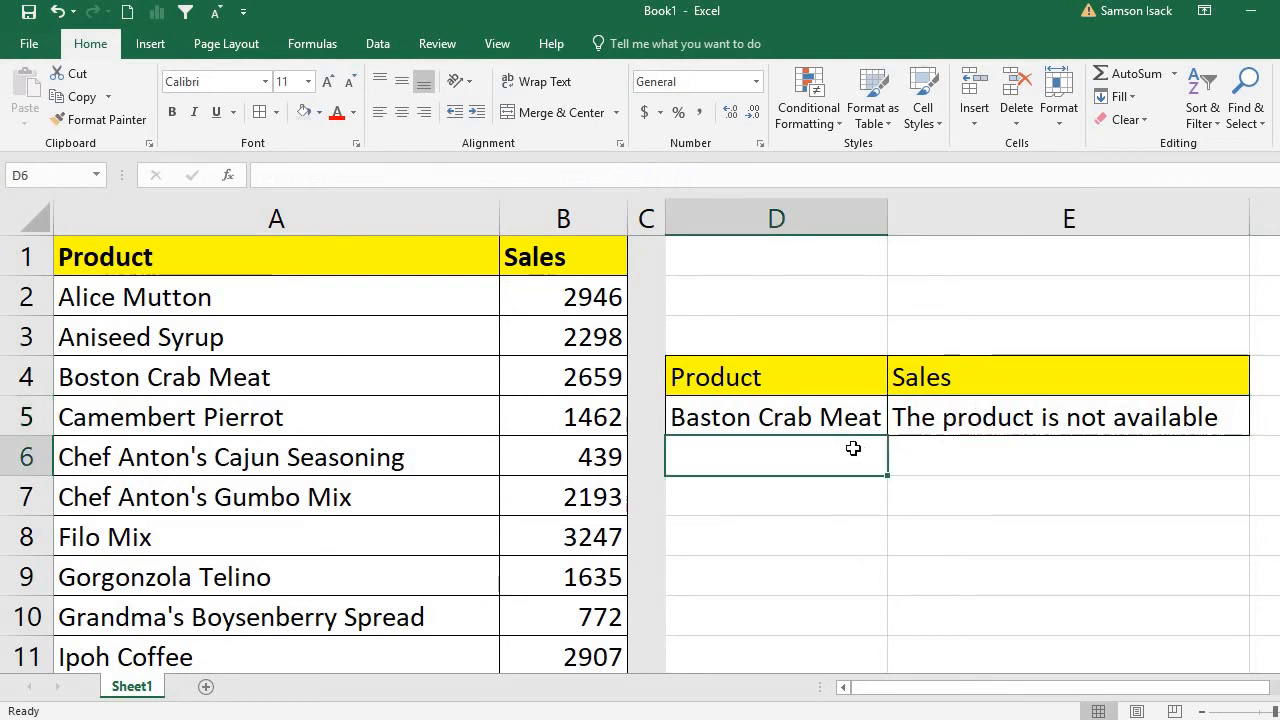
pyautogui.click(846, 422)
pyautogui.click(905, 418)
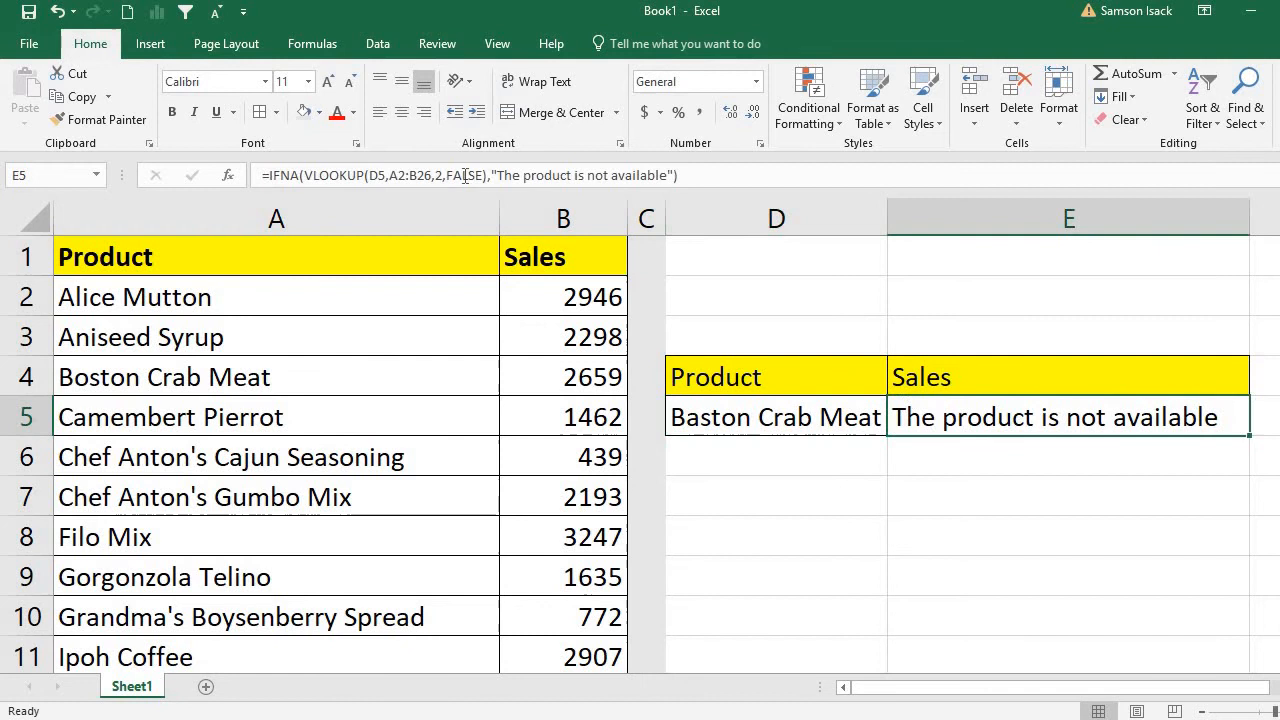
pyautogui.click(304, 175)
pyautogui.moveTo(304, 175); pyautogui.dragTo(269, 175)
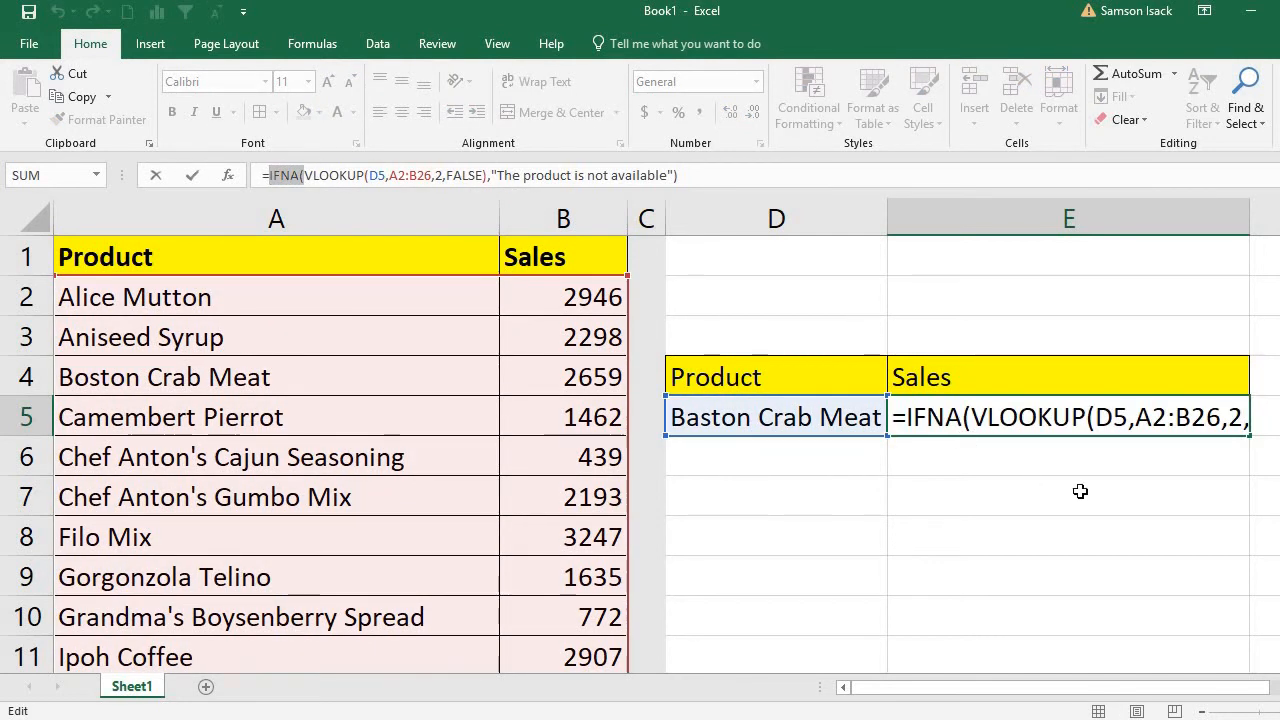
pyautogui.press('Return')
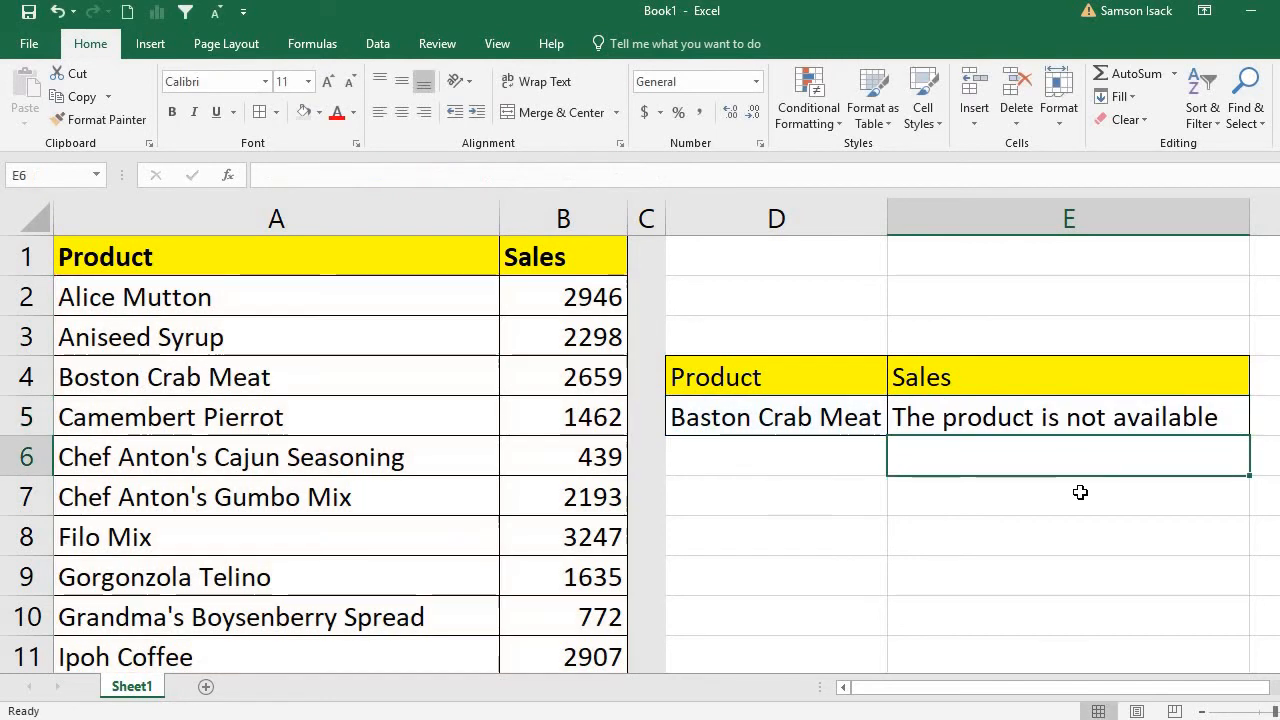
pyautogui.click(1070, 417)
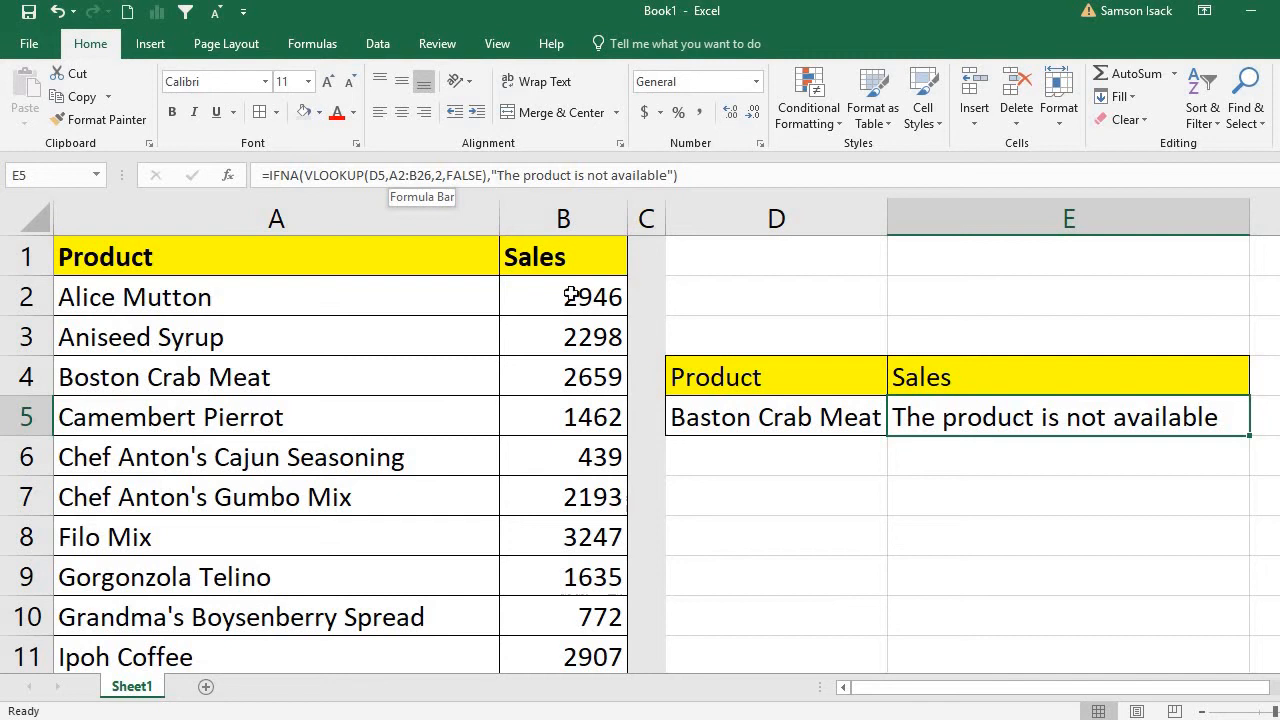
pyautogui.click(783, 496)
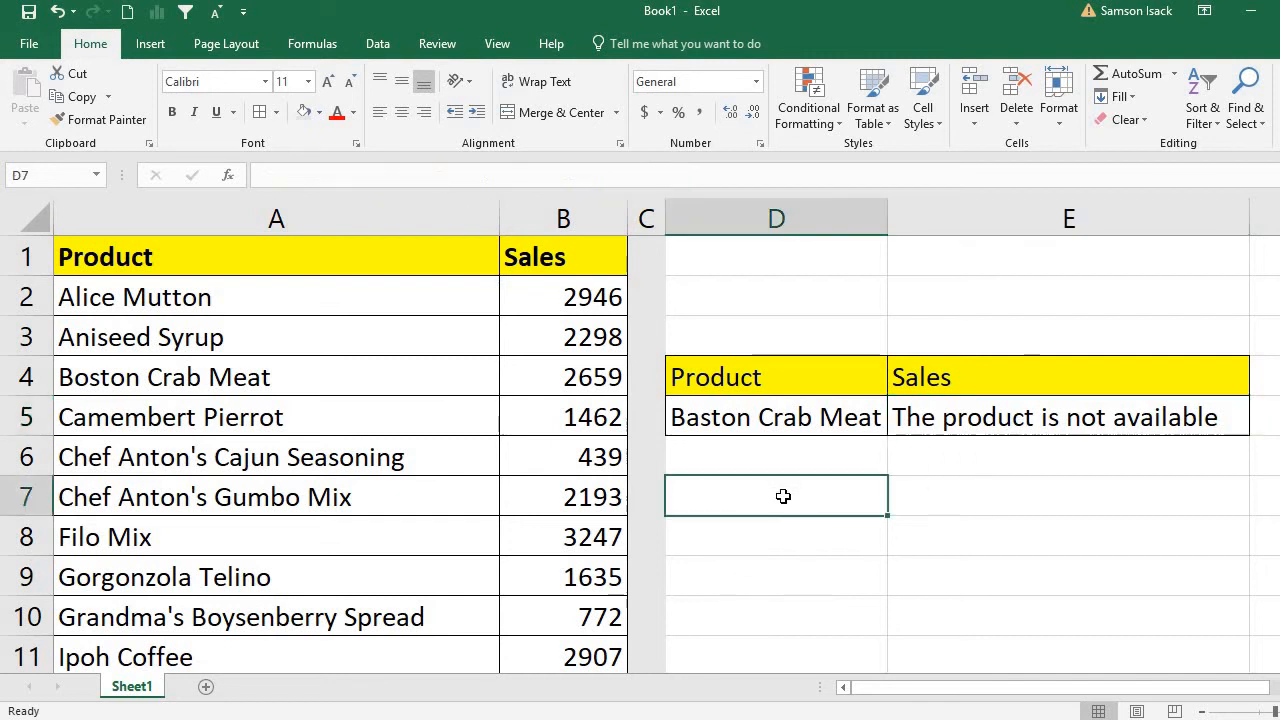
pyautogui.click(796, 461)
# Restrict cell D5 with a List data validation rule that takes its source from the product names in A2:A26.
pyautogui.click(828, 414)
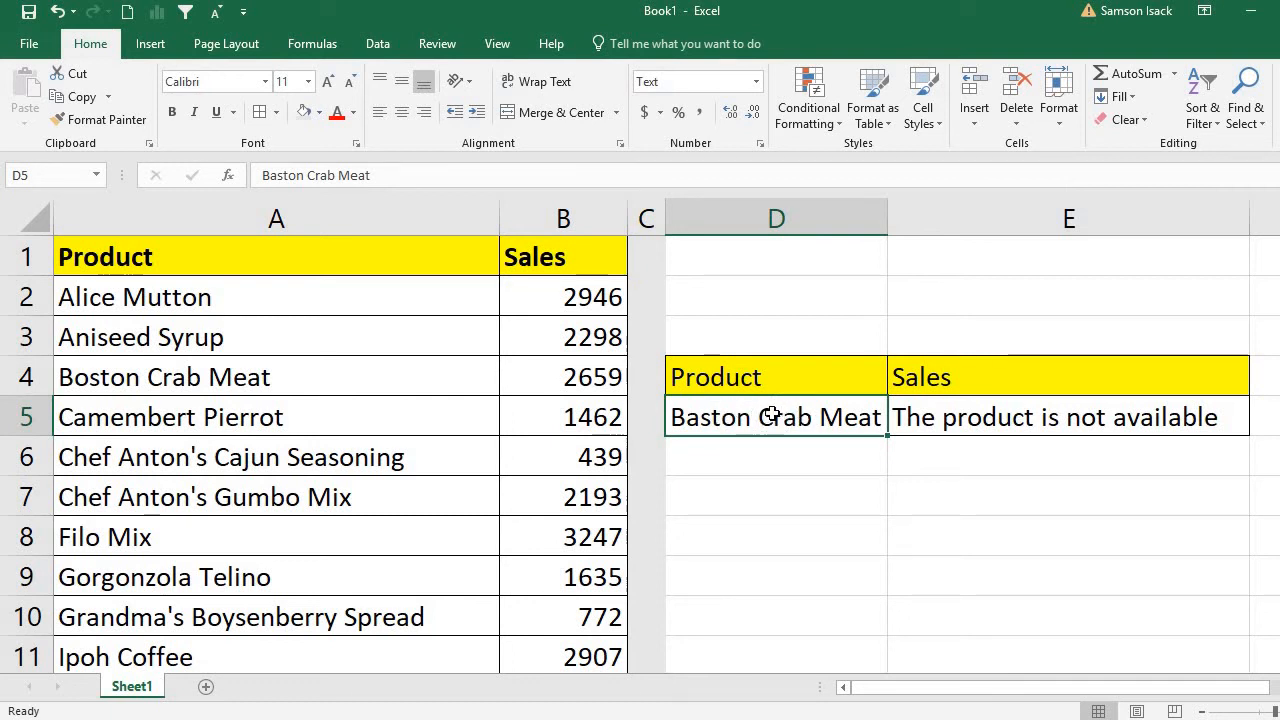
pyautogui.click(377, 46)
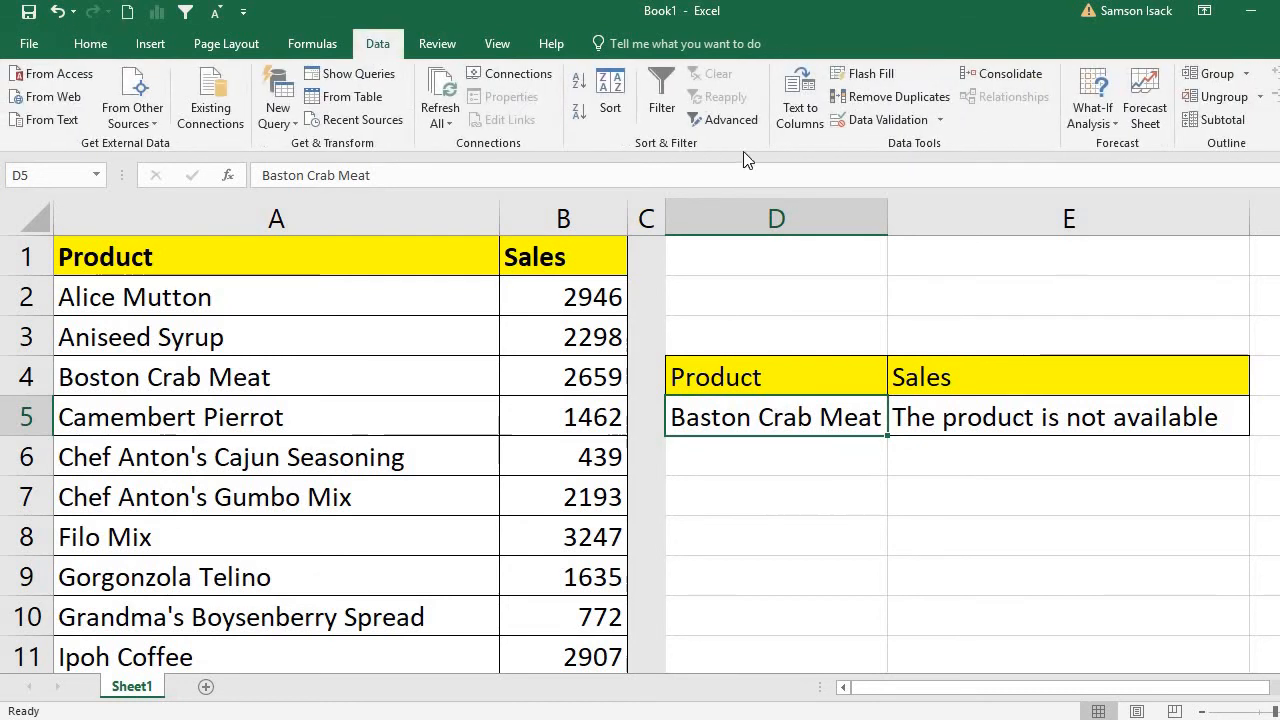
pyautogui.click(899, 121)
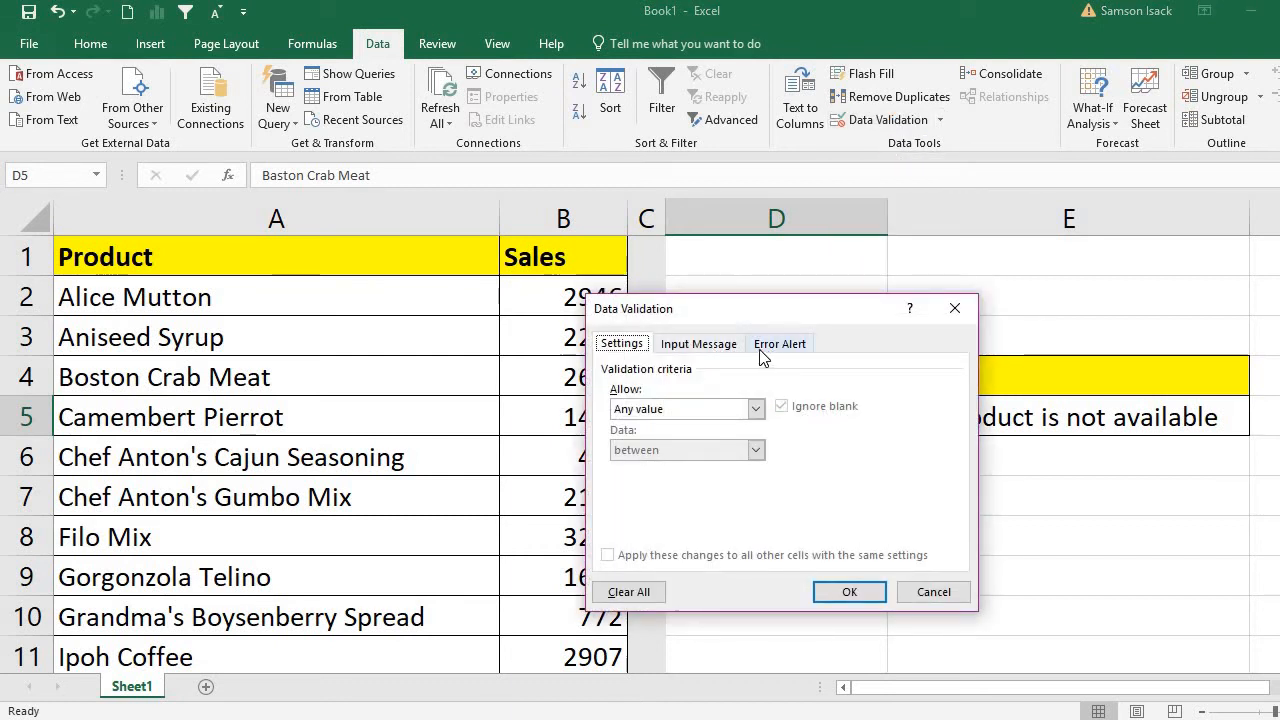
pyautogui.click(697, 409)
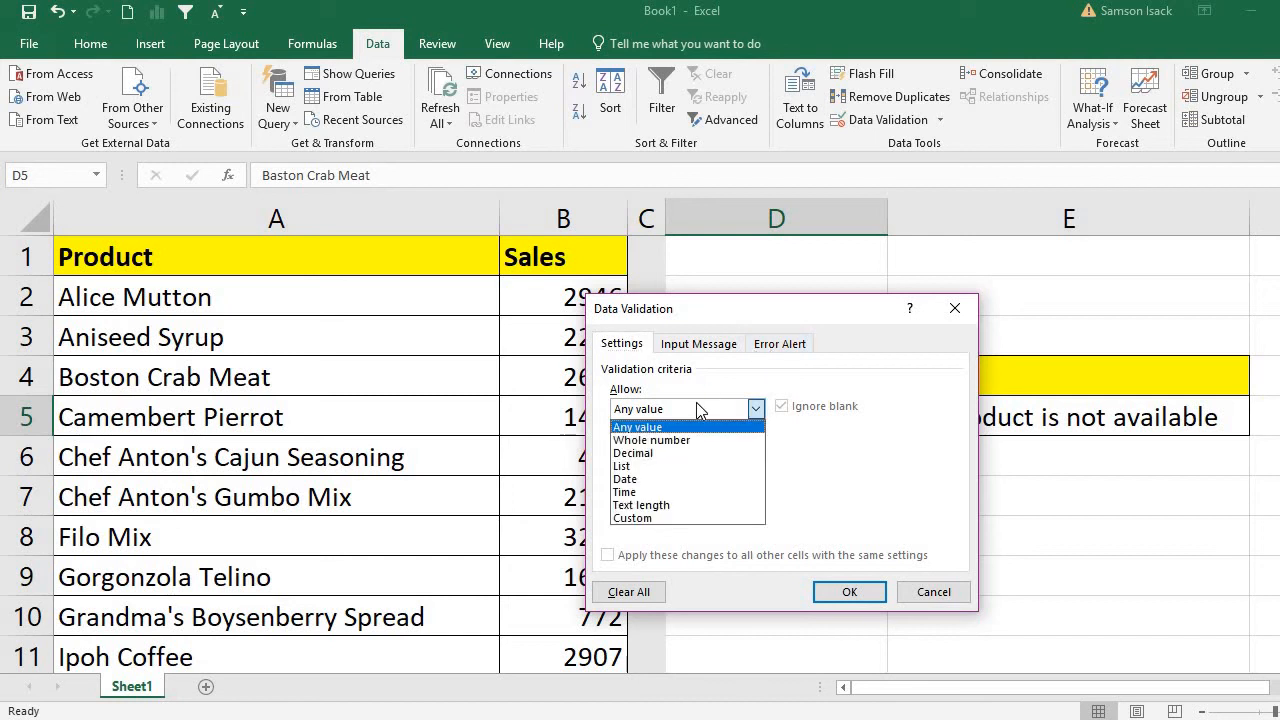
pyautogui.click(668, 466)
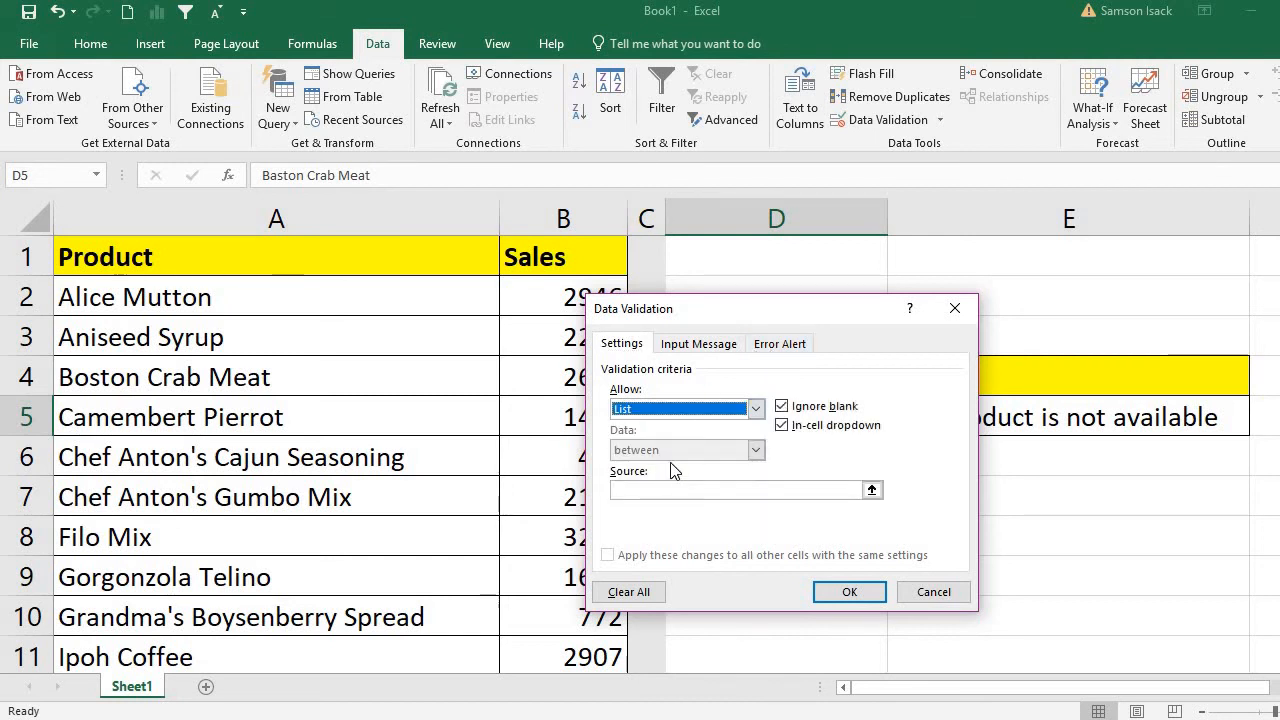
pyautogui.click(872, 490)
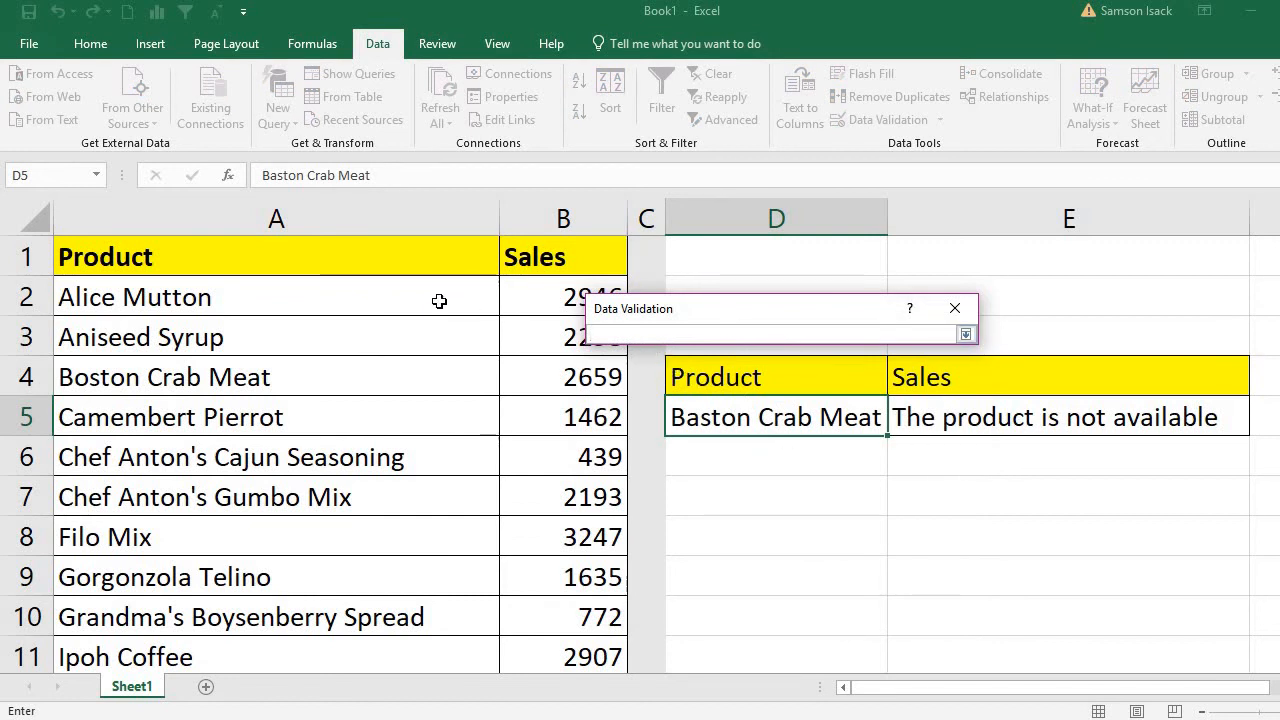
pyautogui.moveTo(442, 300); pyautogui.dragTo(380, 589)
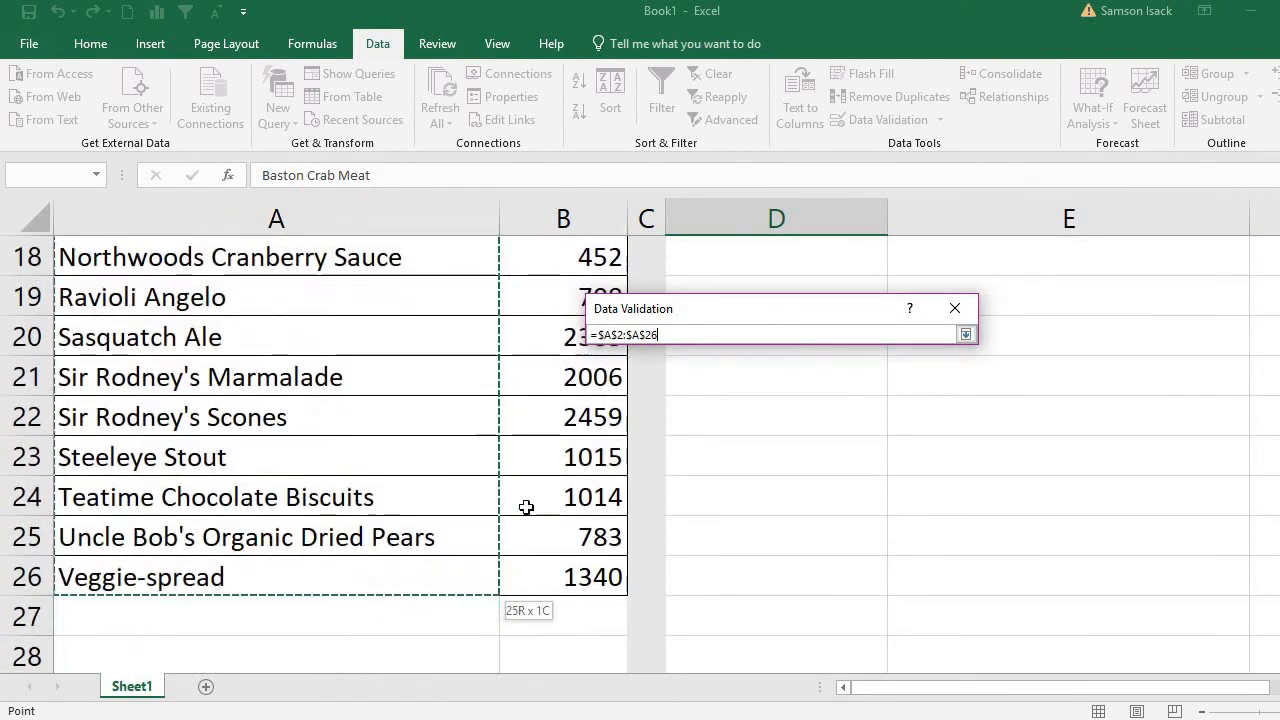
pyautogui.scroll(6, 1271, 257)
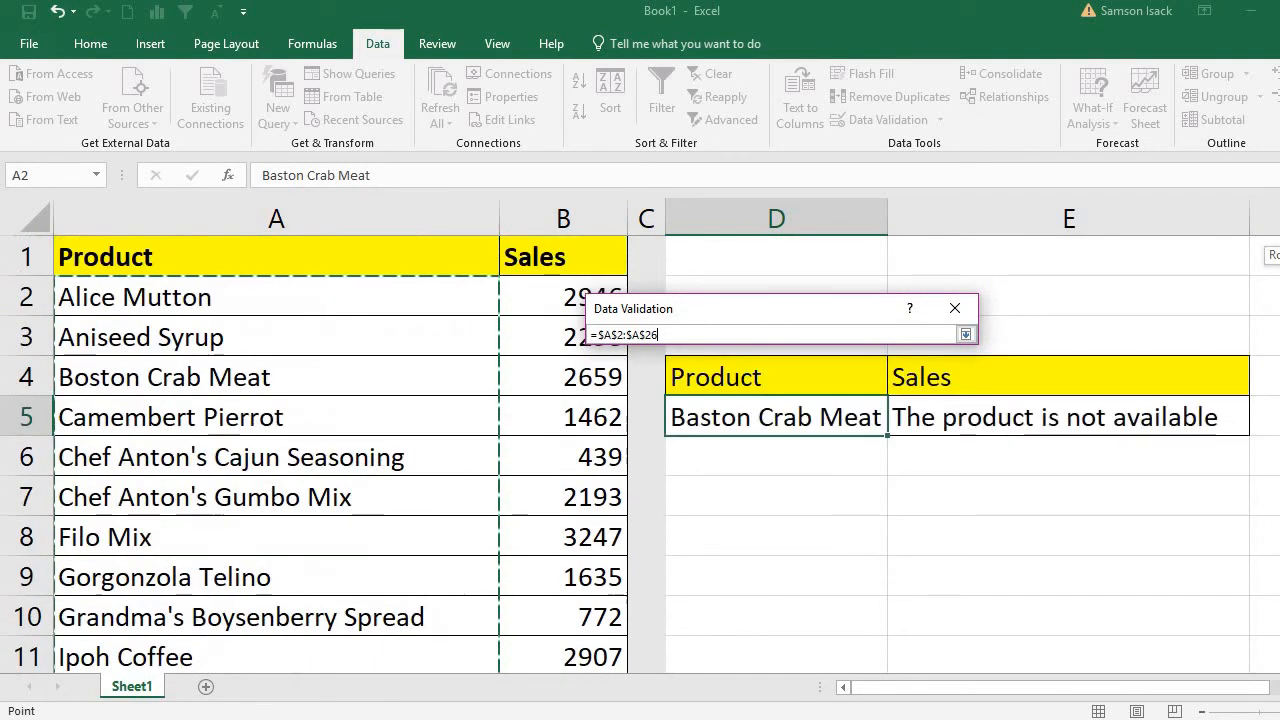
pyautogui.click(966, 336)
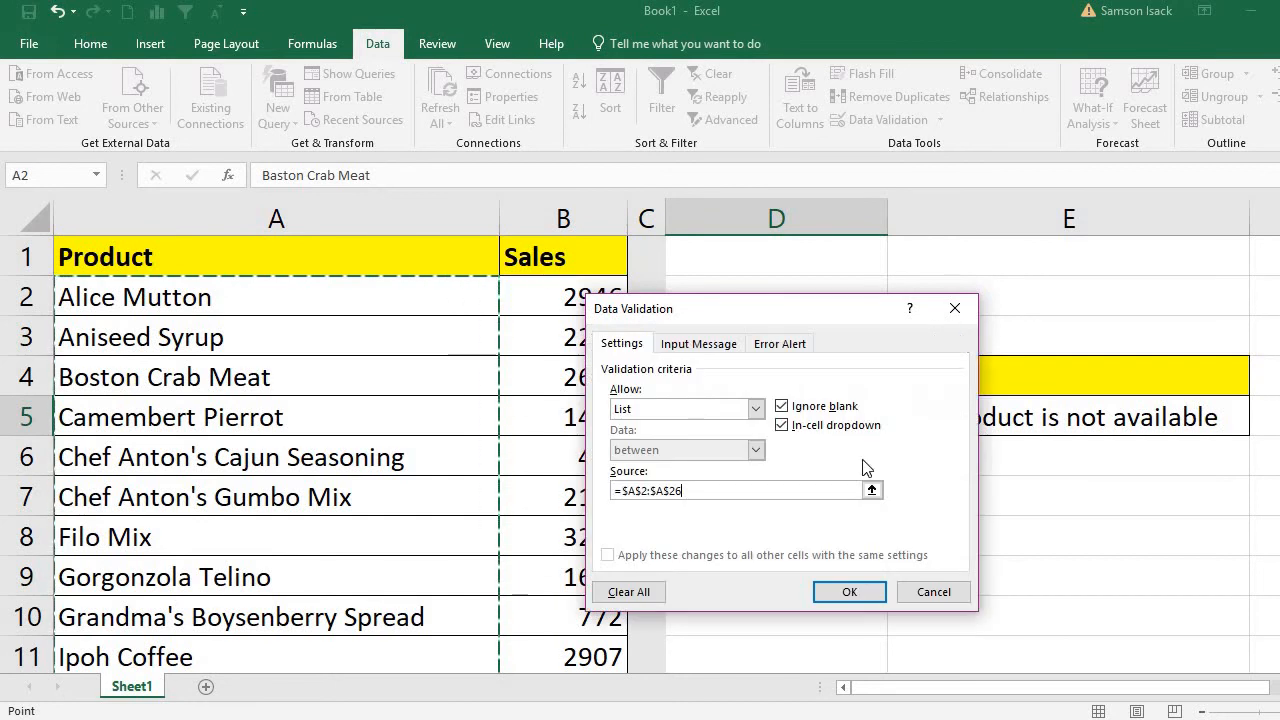
pyautogui.click(848, 592)
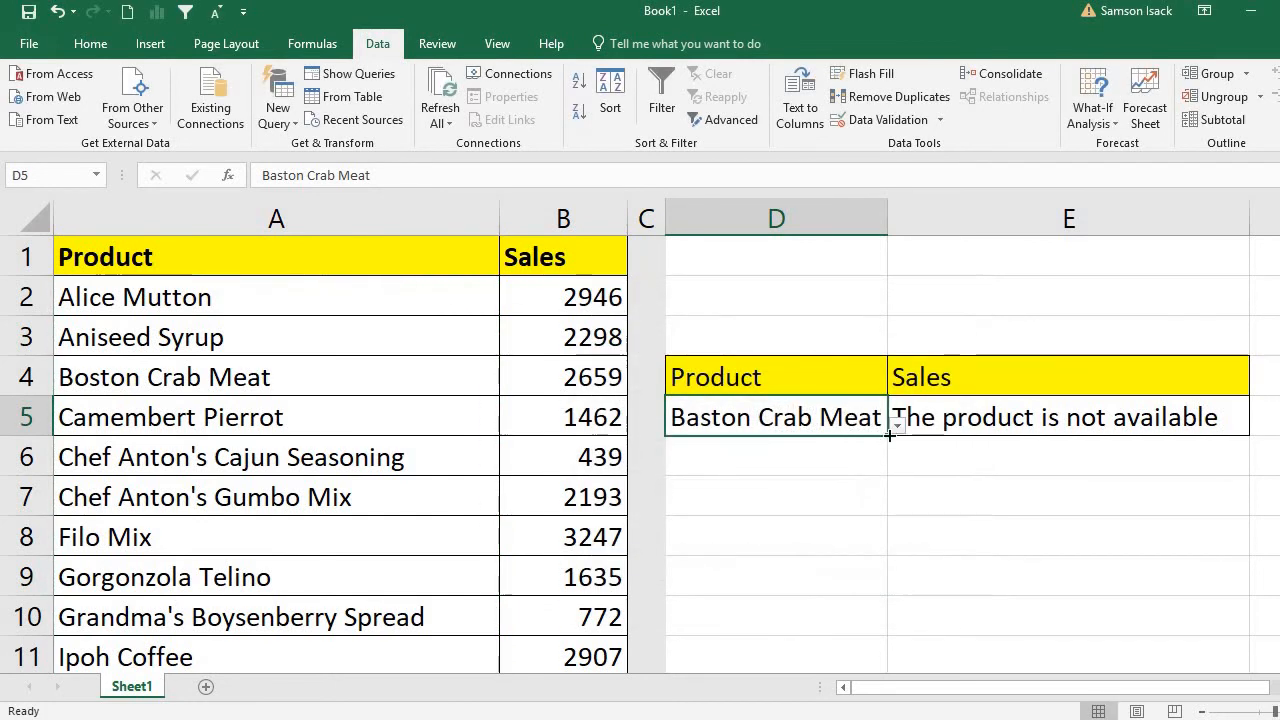
# Test D5's product list by choosing Boston Crab Meat, Chef Anton's Gumbo Mix, Longlife Tofu and Louisiana Fiery Hot Pepper Sauce in turn.
pyautogui.click(897, 426)
pyautogui.click(724, 504)
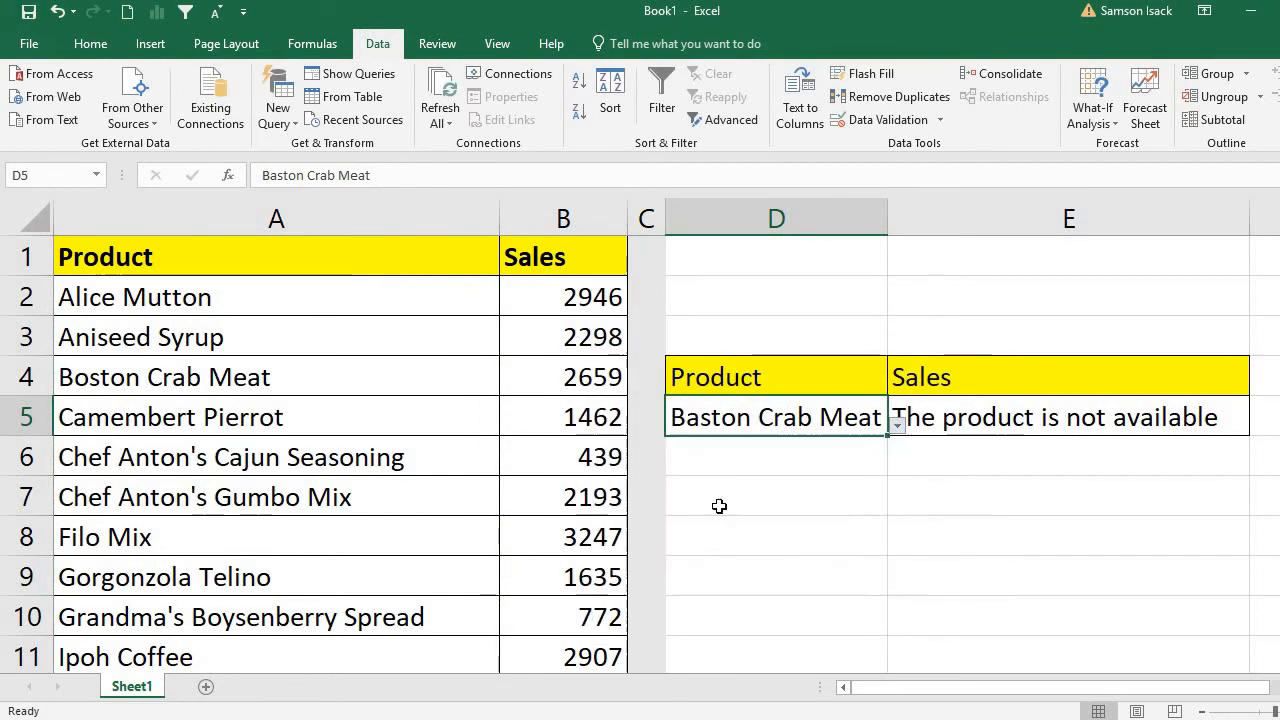
pyautogui.click(897, 427)
pyautogui.click(775, 530)
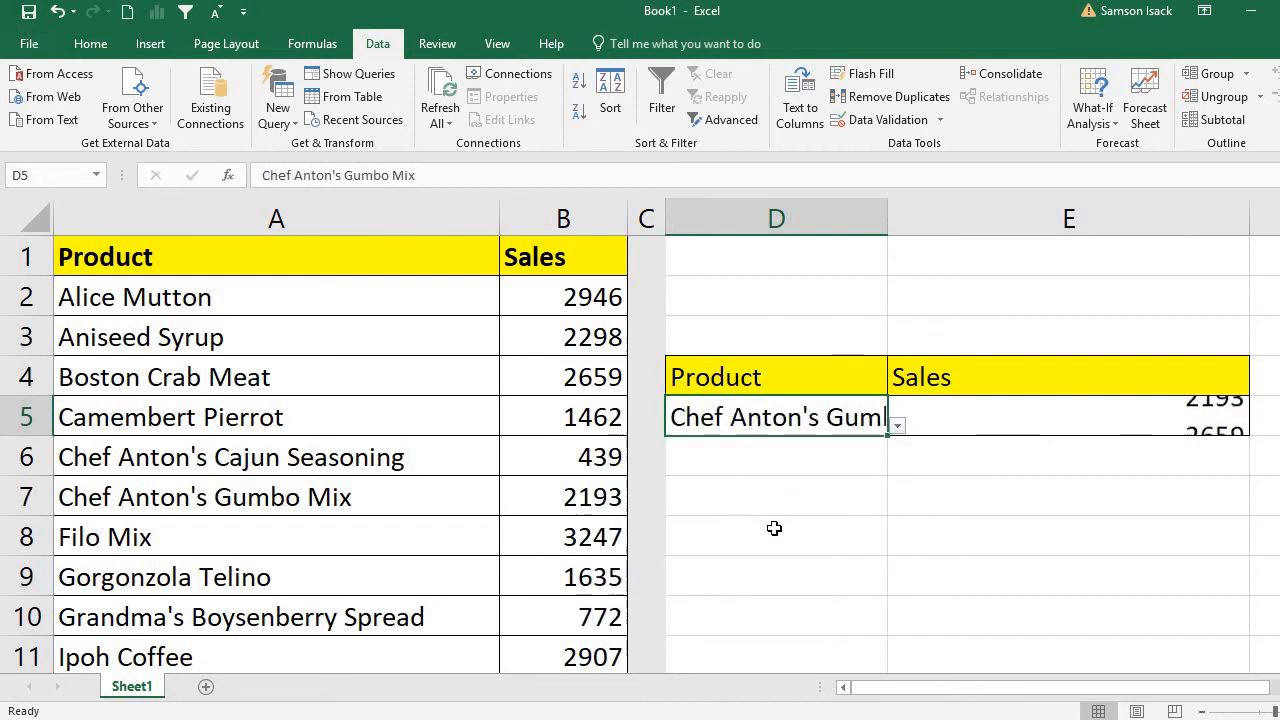
pyautogui.click(895, 425)
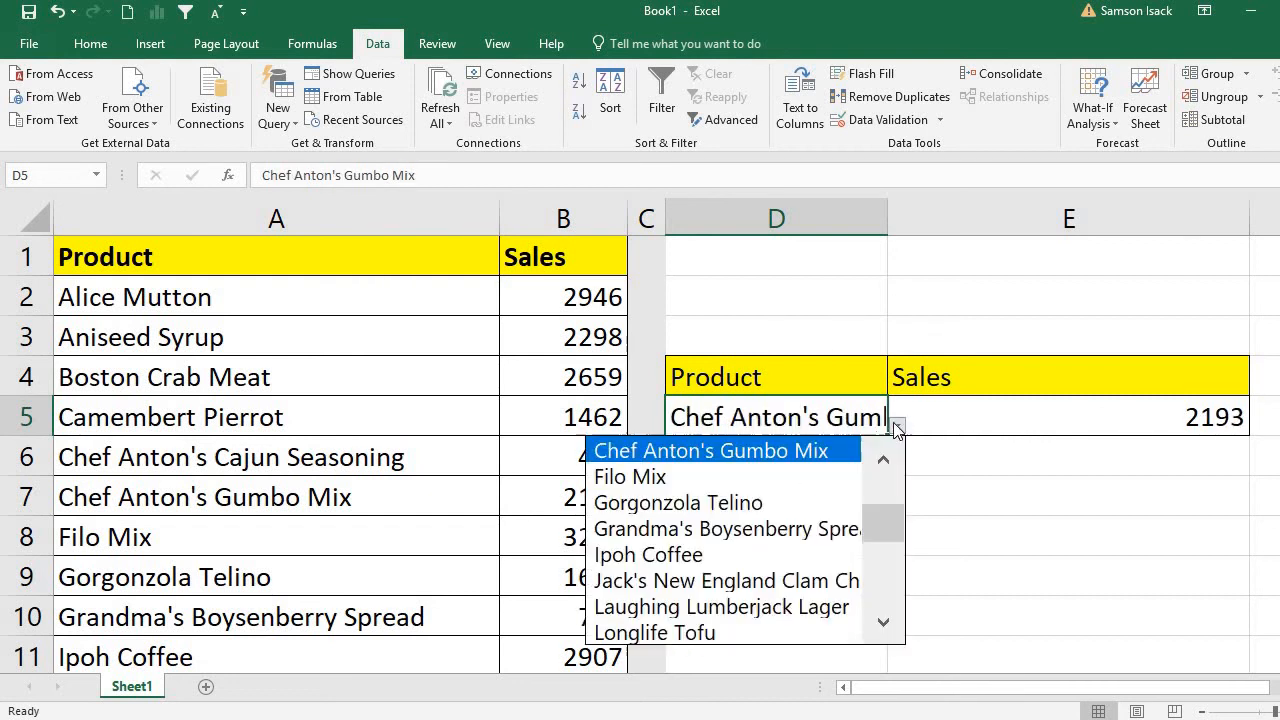
pyautogui.click(728, 630)
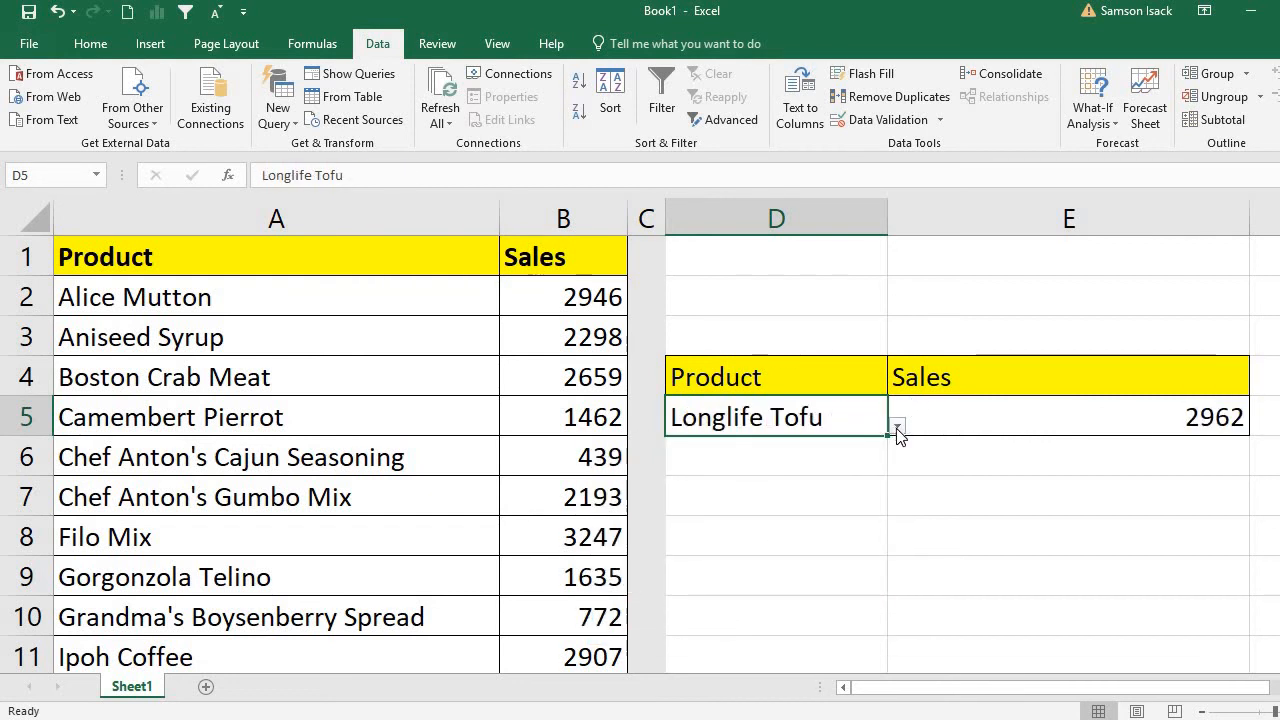
pyautogui.click(897, 427)
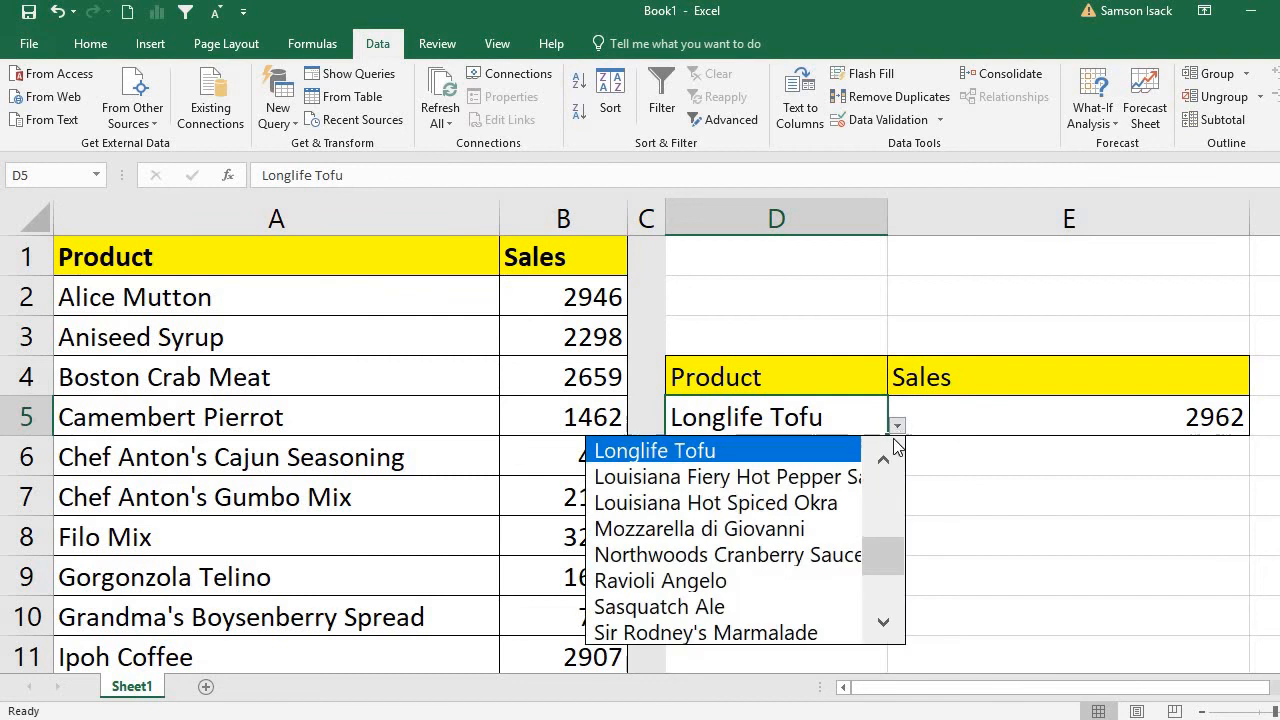
pyautogui.click(808, 472)
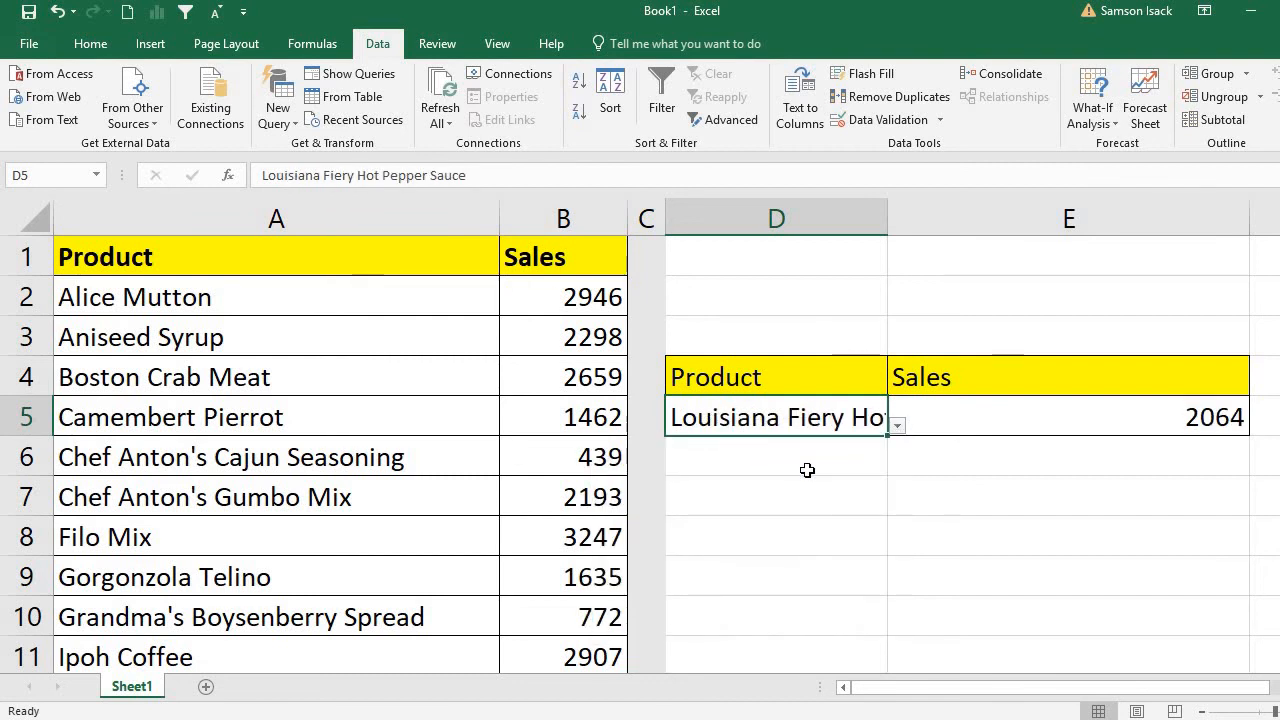
# Try to enter the unlisted value "yt" in D5, discard it, and choose Ravioli Angelo from the product list.
pyautogui.press('F2')
pyautogui.write('5')
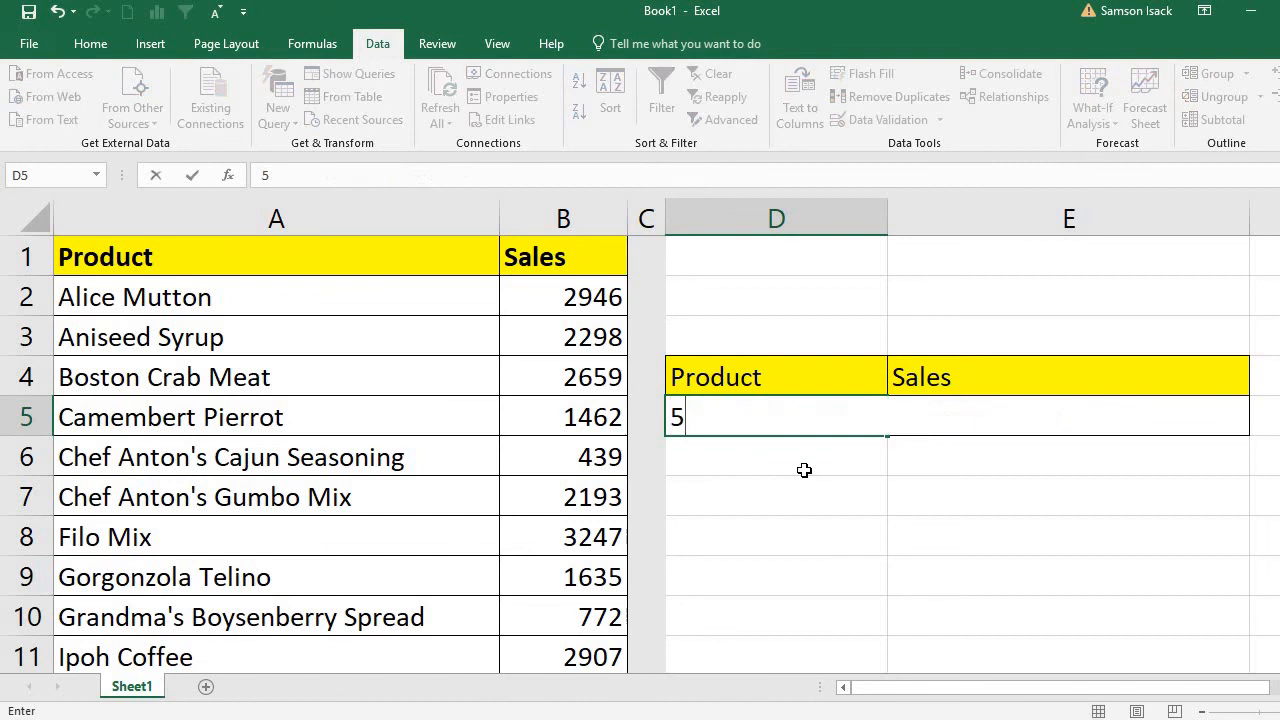
pyautogui.press('BackSpace')
pyautogui.write('yt')
pyautogui.press('Return')
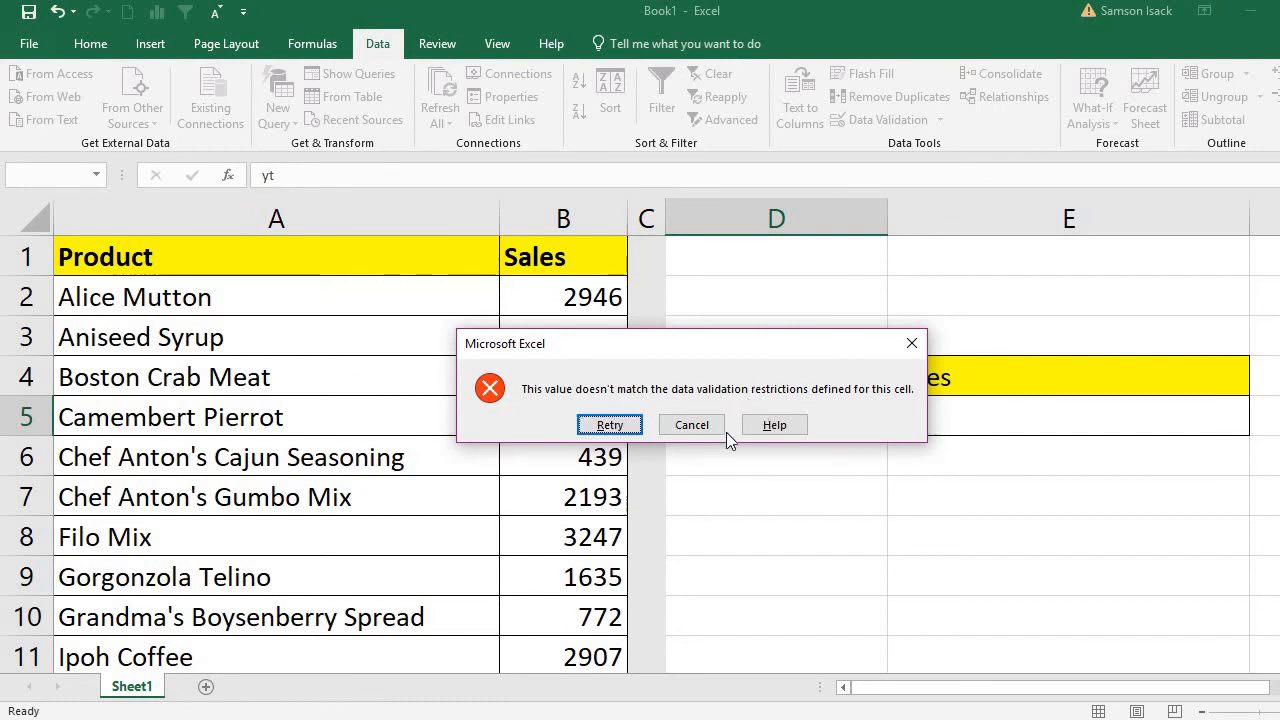
pyautogui.moveTo(757, 345); pyautogui.dragTo(699, 542)
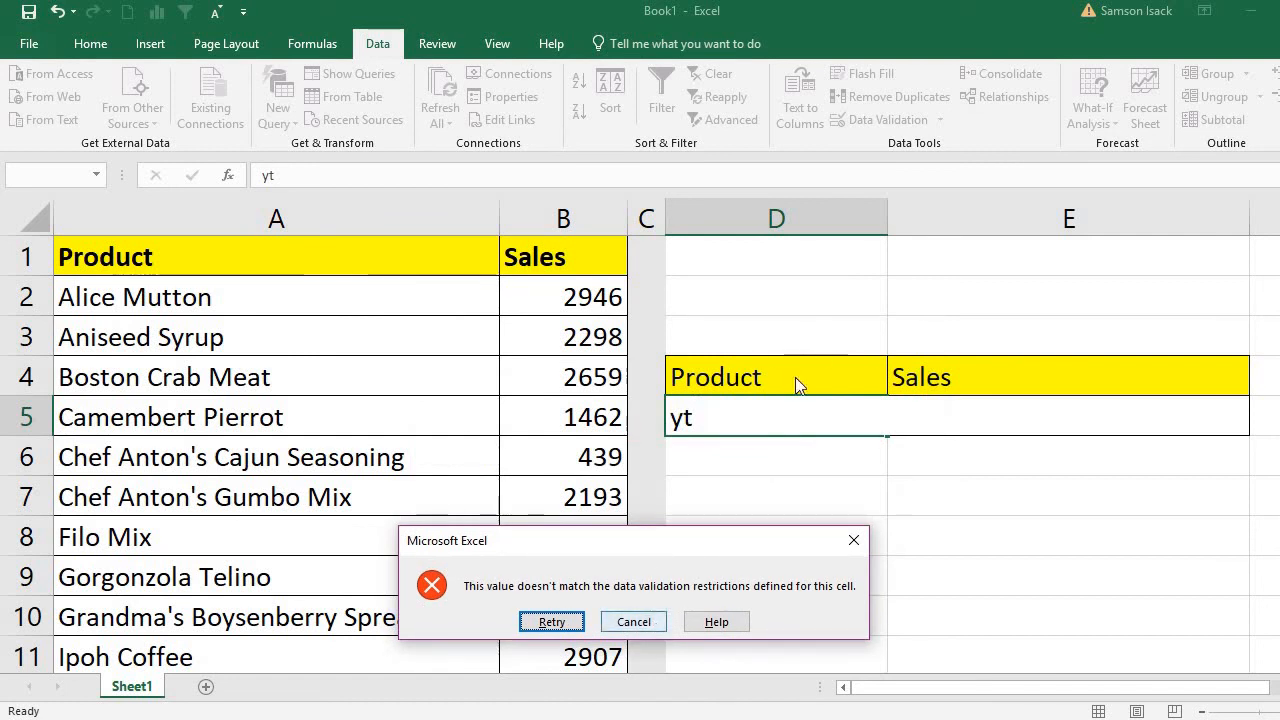
pyautogui.click(634, 622)
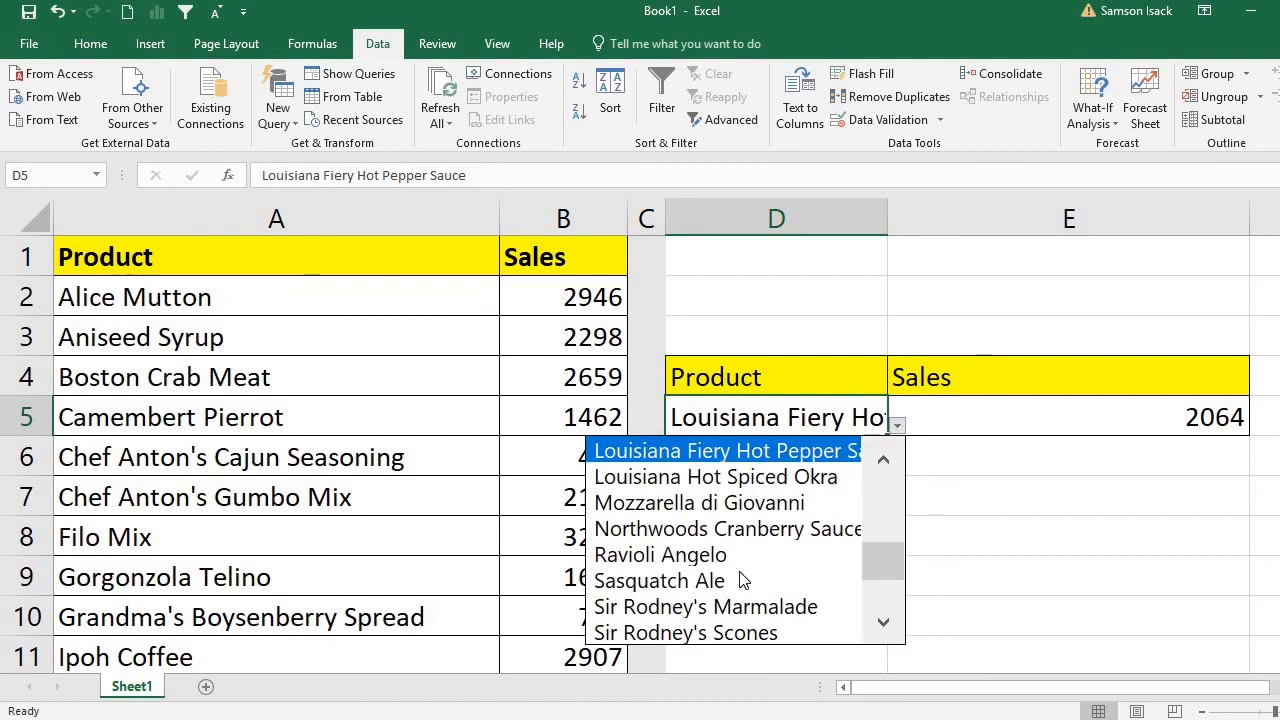
pyautogui.click(740, 553)
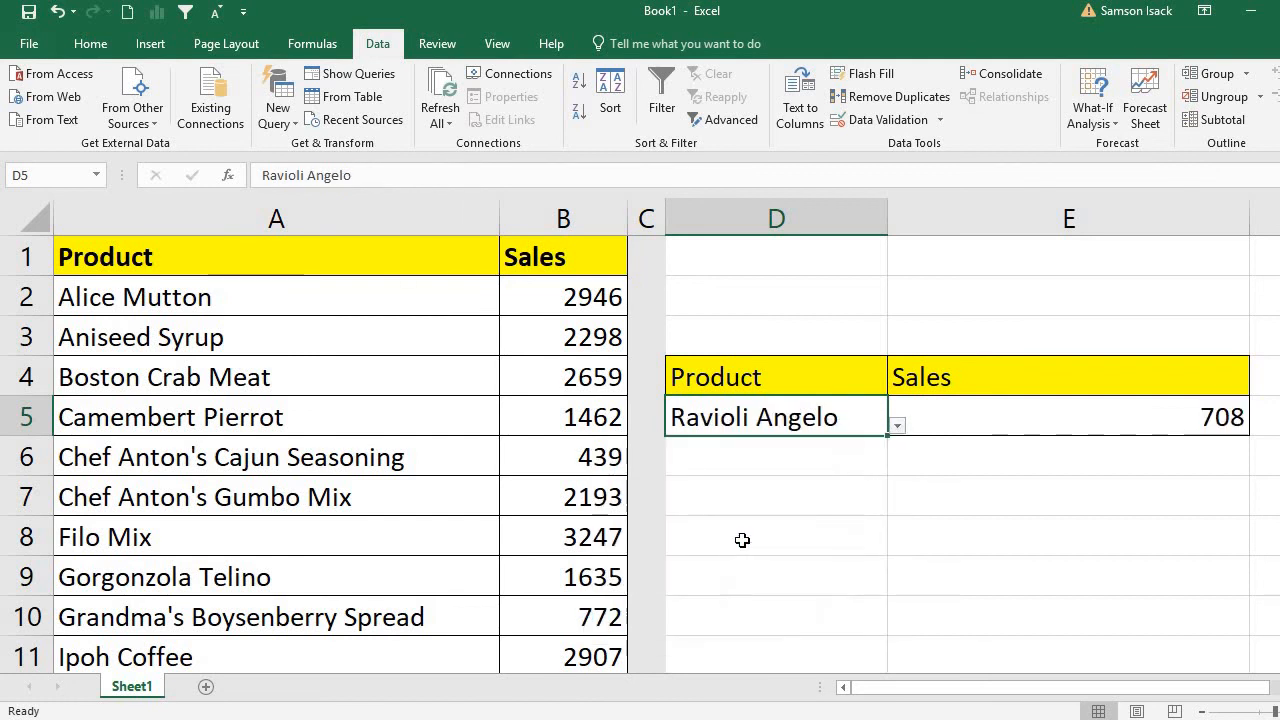